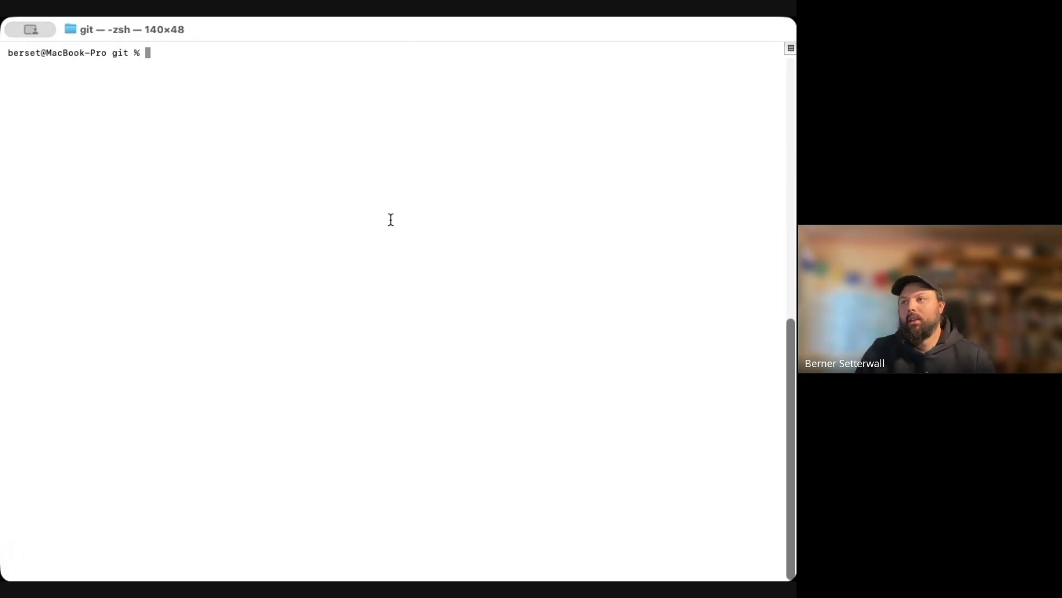
# Clone the marketing-zen-desk repository into a new vibemarketing.ninja folder after the 'already exists' error
pyautogui.write('git clone')
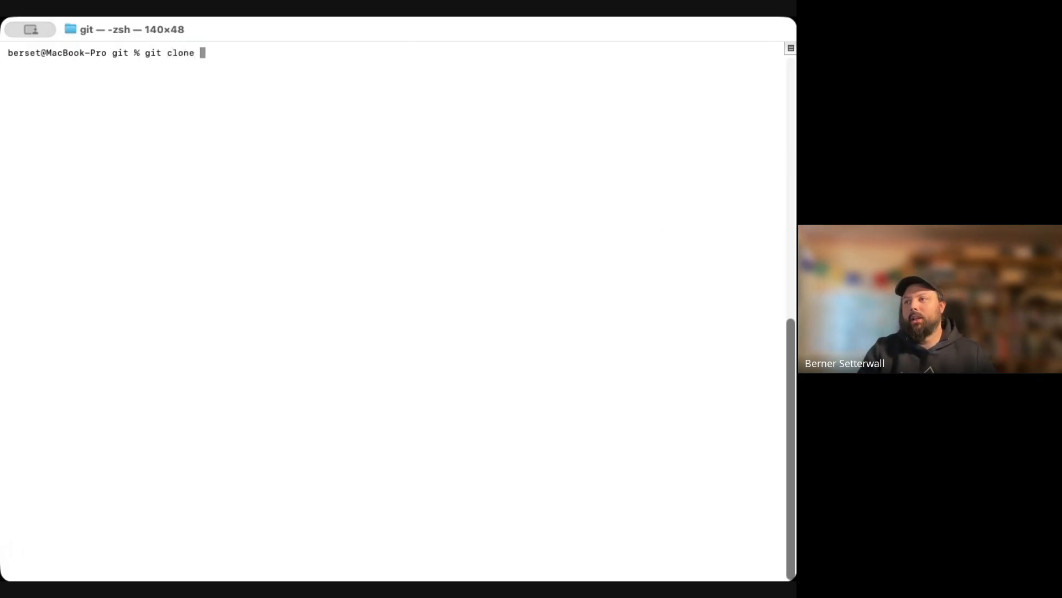
pyautogui.press('super+v')
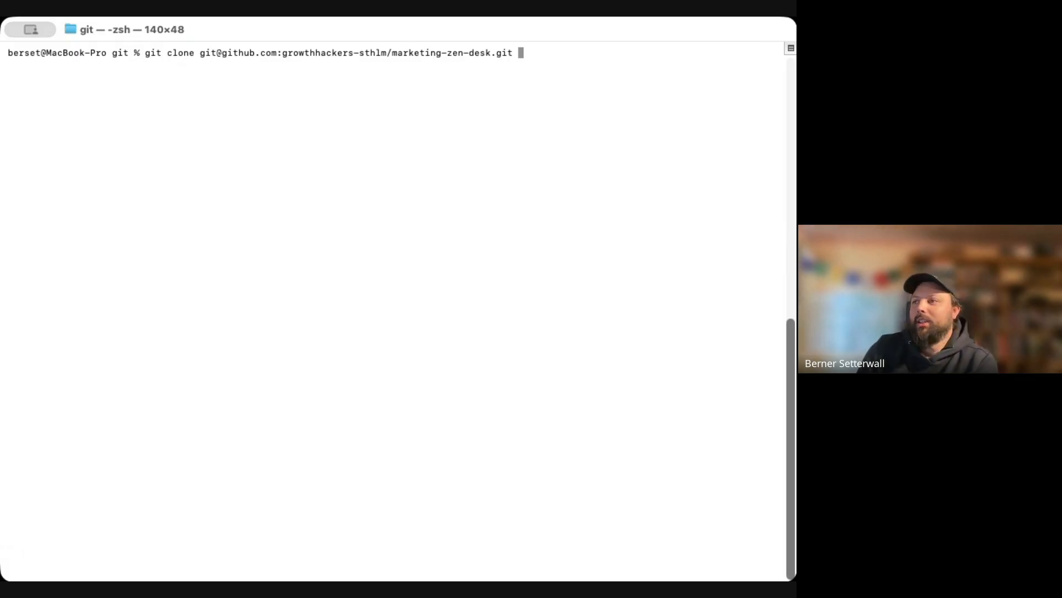
pyautogui.press('Return')
pyautogui.press('Up')
pyautogui.write('vibemarketing.ninja')
pyautogui.press('Return')
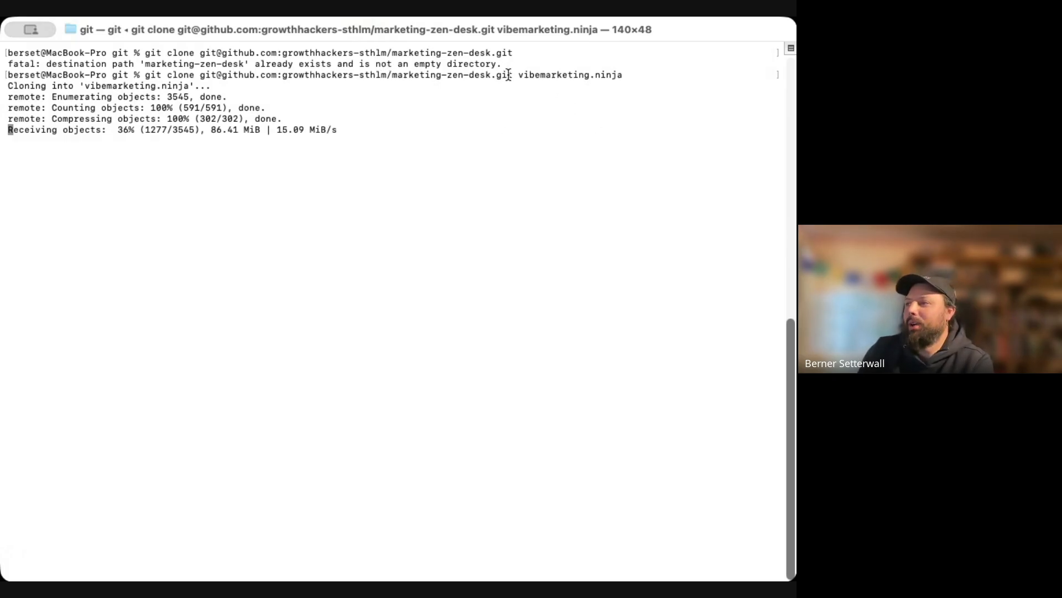
# Highlight the vibemarketing.ninja folder name in the clone output and refocus the terminal
pyautogui.moveTo(520, 76); pyautogui.dragTo(626, 78)
pyautogui.click(613, 90)
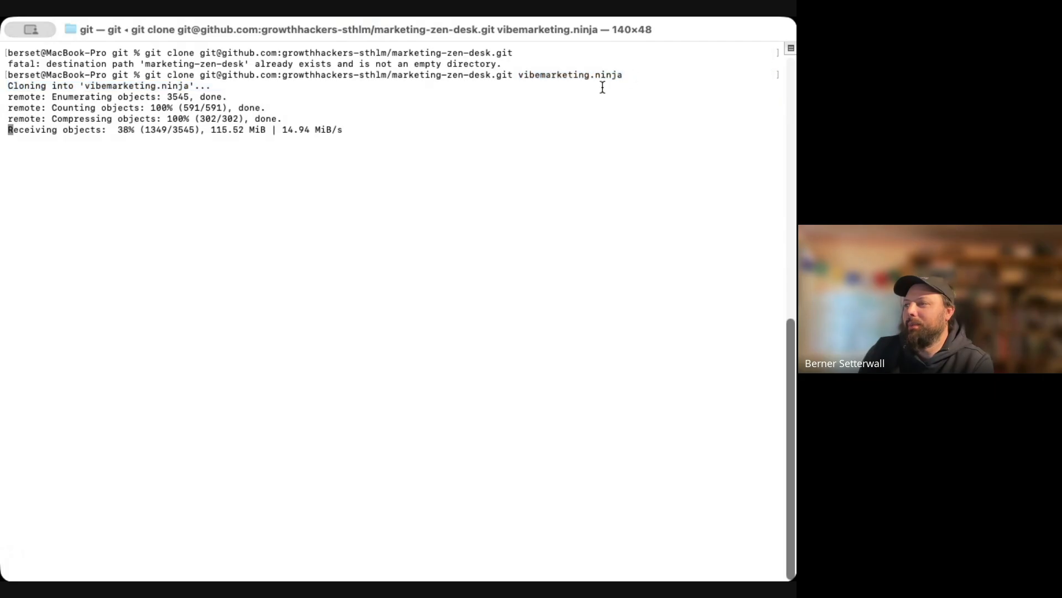
pyautogui.moveTo(518, 79); pyautogui.dragTo(623, 77)
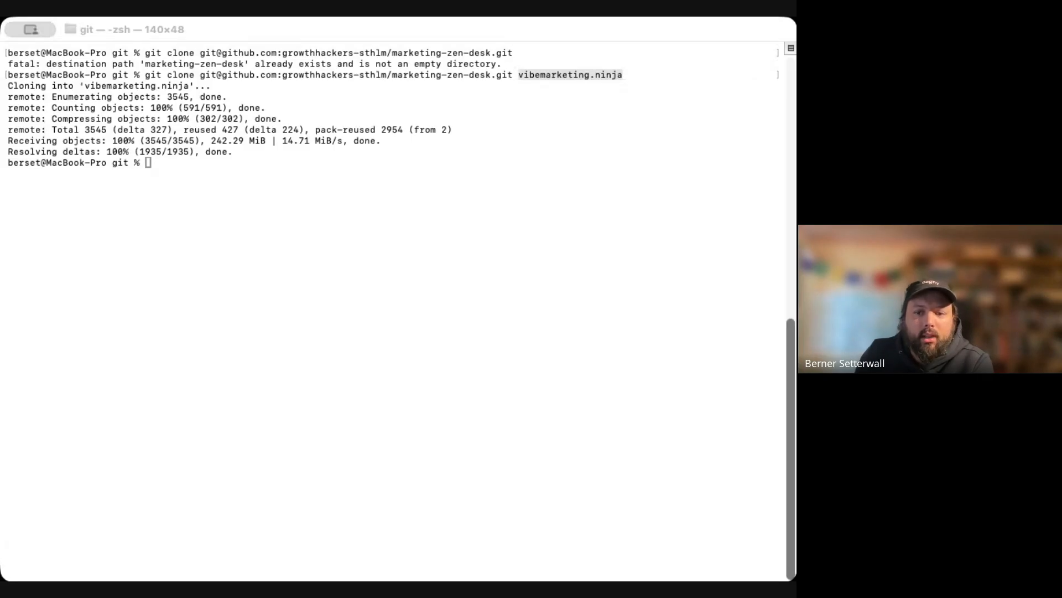
pyautogui.click(138, 161)
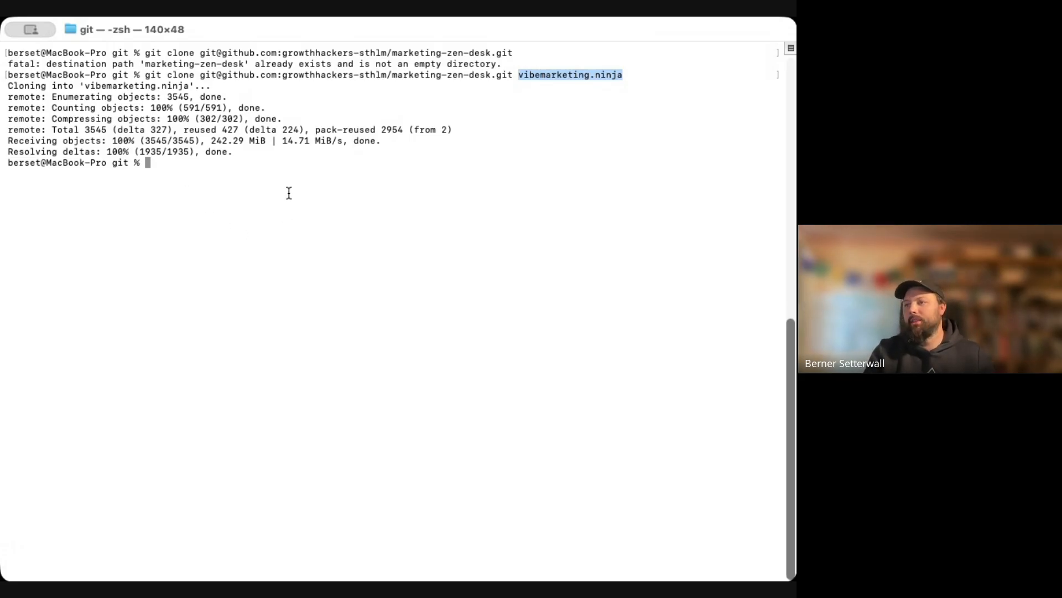
# Change into the vibemarketing.ninja folder, replacing a wrongly pasted address after cd
pyautogui.write('cd')
pyautogui.press('super+v')
pyautogui.hotkey('ctrl', 'a')
pyautogui.press('Right')
pyautogui.press('Right')
pyautogui.press('Right')
pyautogui.hotkey('ctrl', 'k')
pyautogui.write('vibemarketing.ninja')
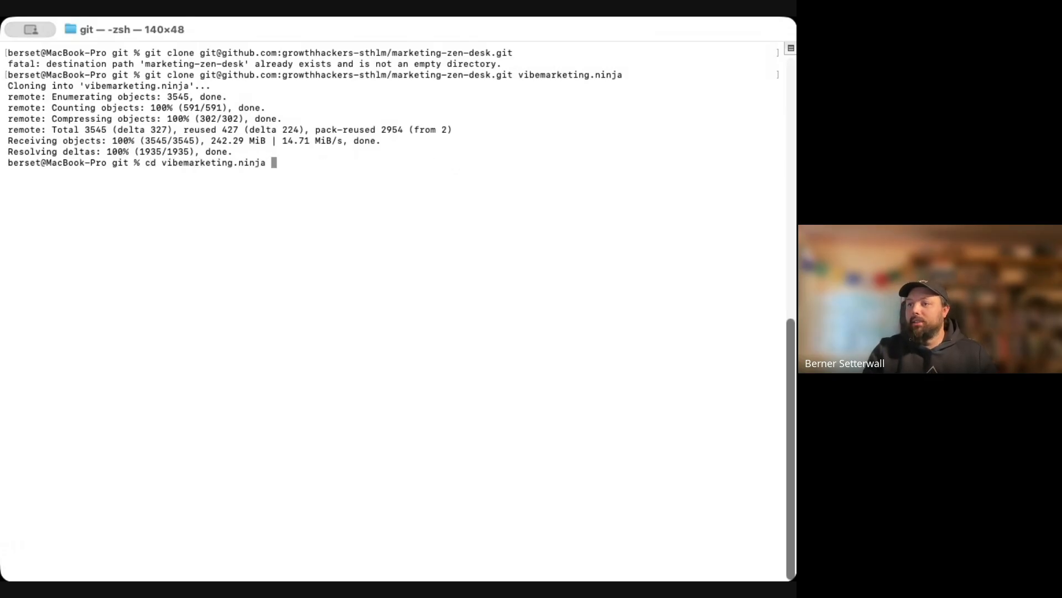
pyautogui.press('Return')
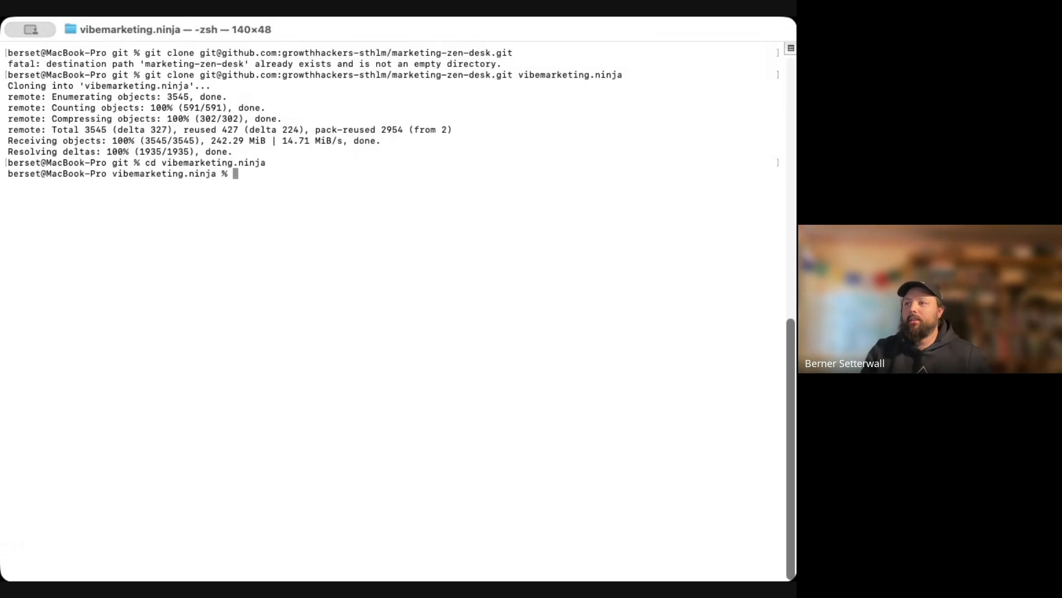
# List the project's files with ls, then switch over to the browser
pyautogui.write('ls')
pyautogui.press('Return')
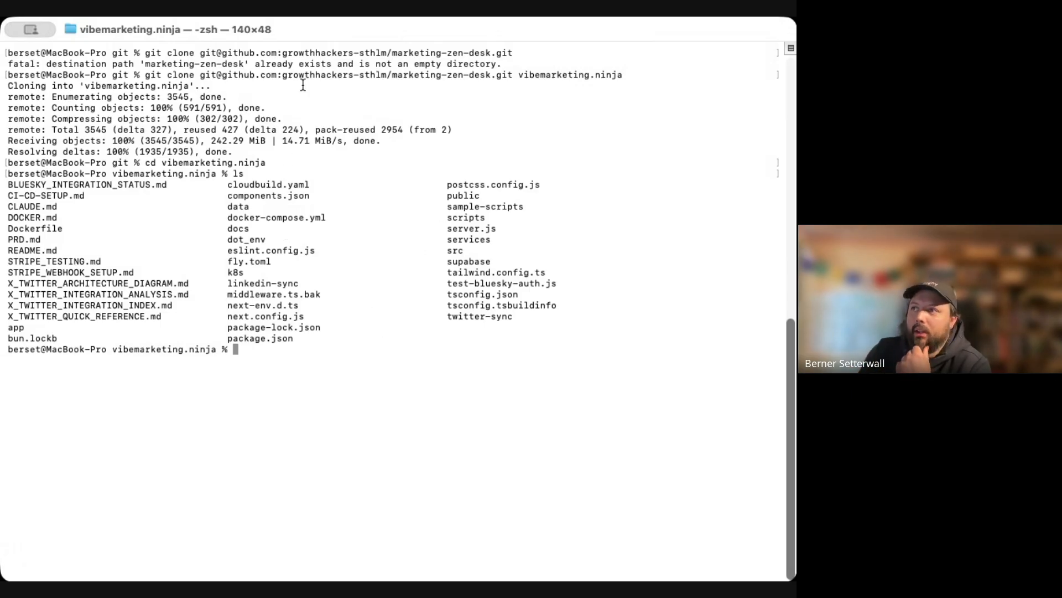
pyautogui.press('super+Tab')
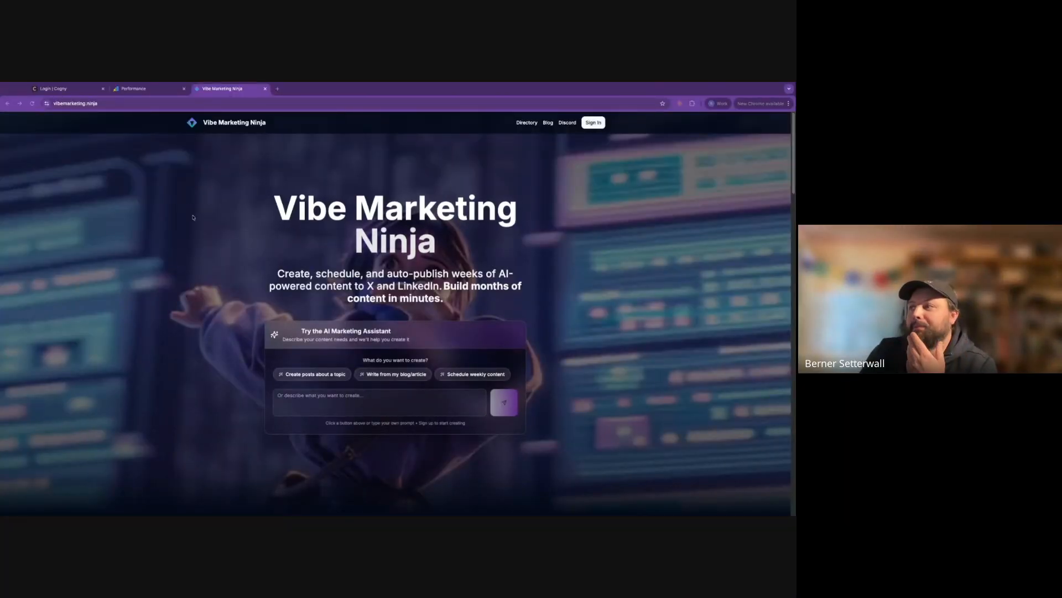
pyautogui.click(267, 268)
pyautogui.moveTo(268, 268); pyautogui.dragTo(551, 290)
pyautogui.click(565, 282)
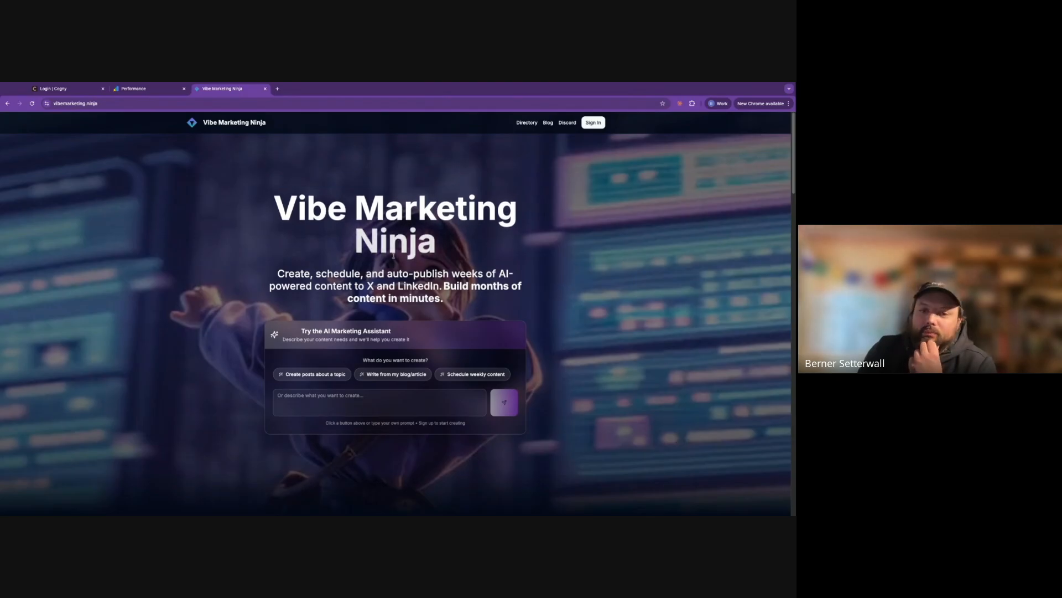
pyautogui.scroll(-1, 288, 251)
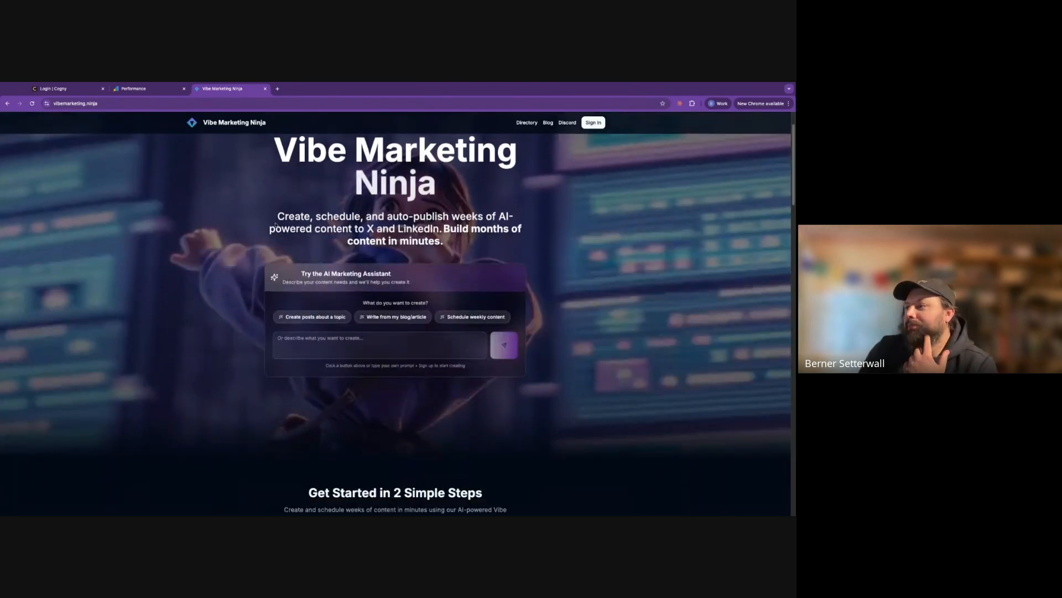
pyautogui.moveTo(381, 217); pyautogui.dragTo(271, 219)
pyautogui.click(302, 216)
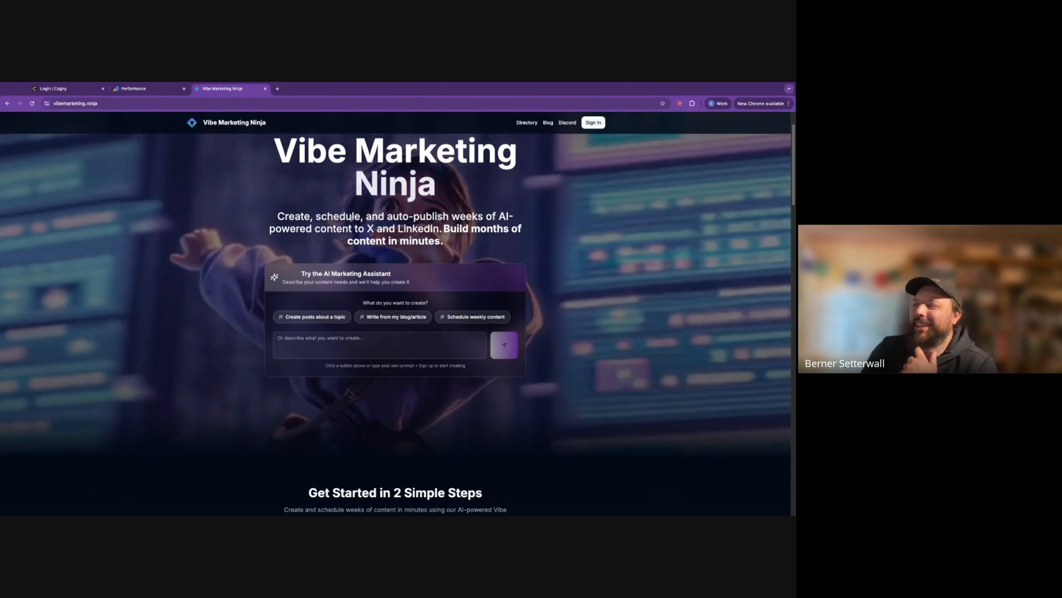
pyautogui.scroll(-5, 459, 240)
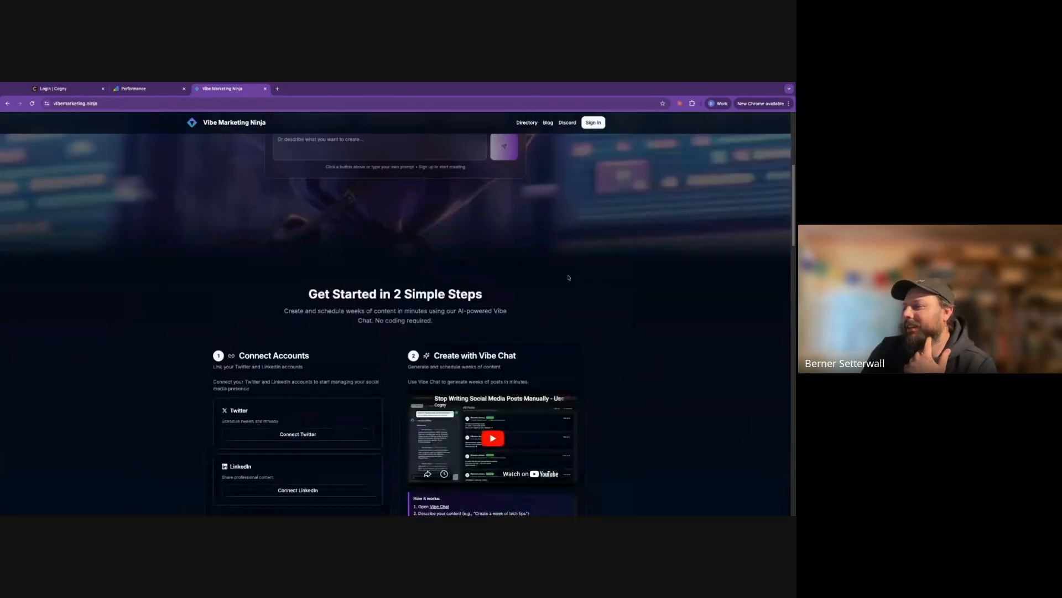
pyautogui.tripleClick(217, 287)
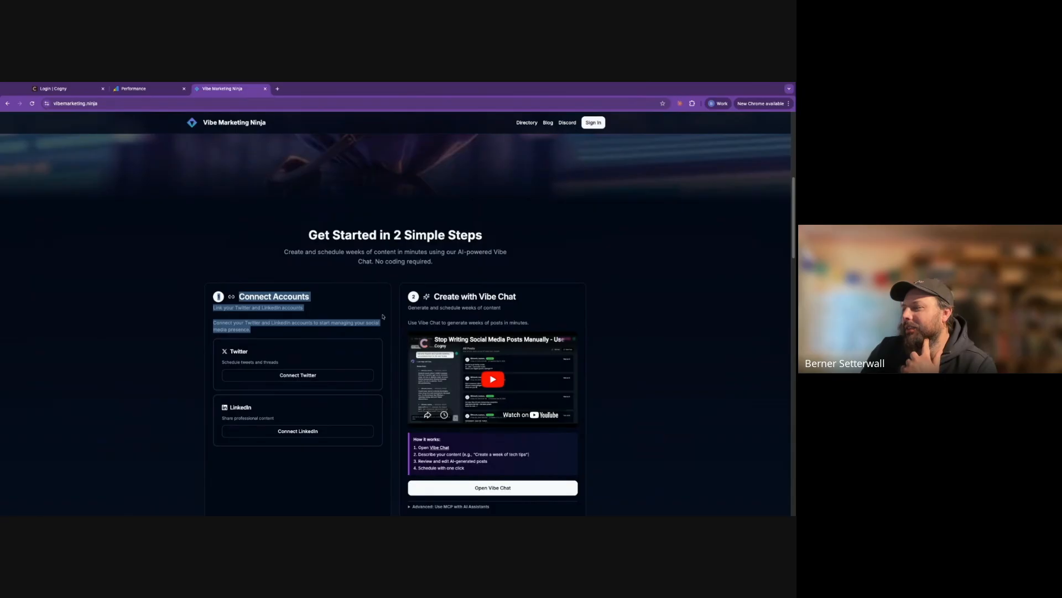
pyautogui.click(383, 316)
pyautogui.scroll(-3, 415, 338)
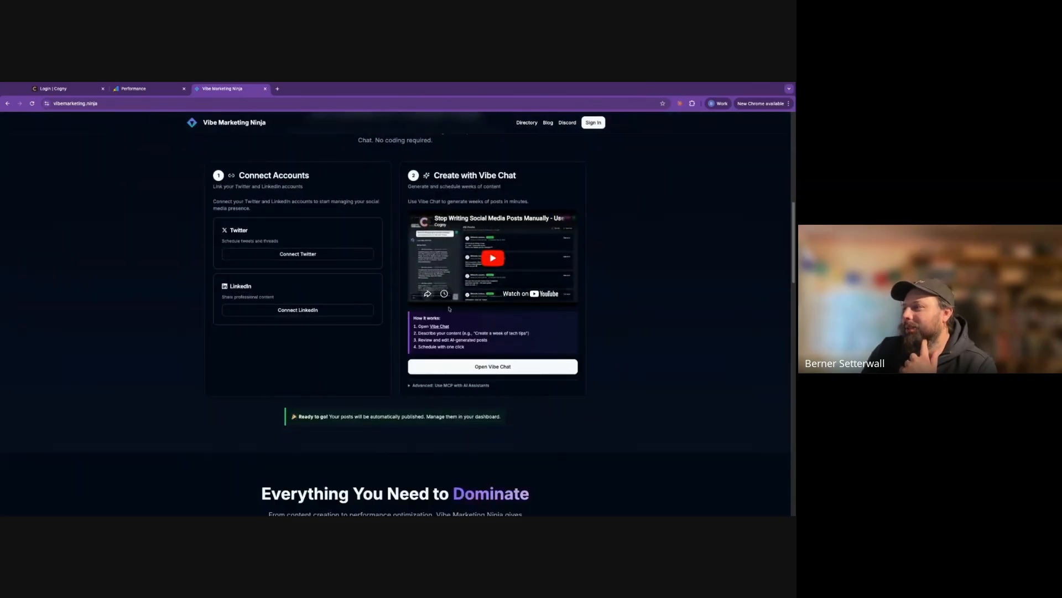
pyautogui.scroll(-5, 625, 364)
pyautogui.scroll(-2, 625, 364)
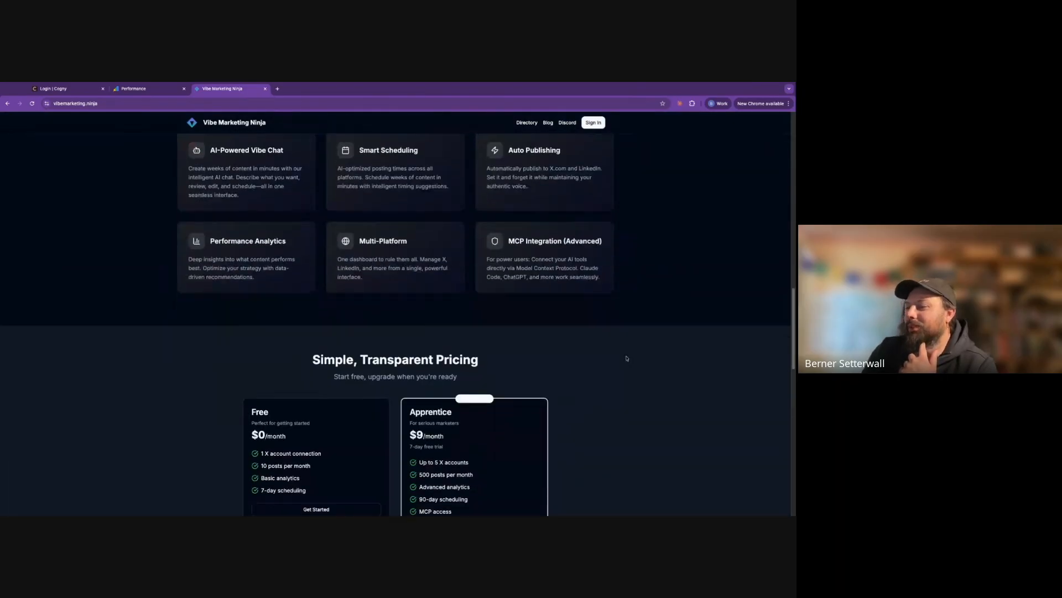
pyautogui.scroll(-2, 604, 355)
pyautogui.scroll(-4, 605, 248)
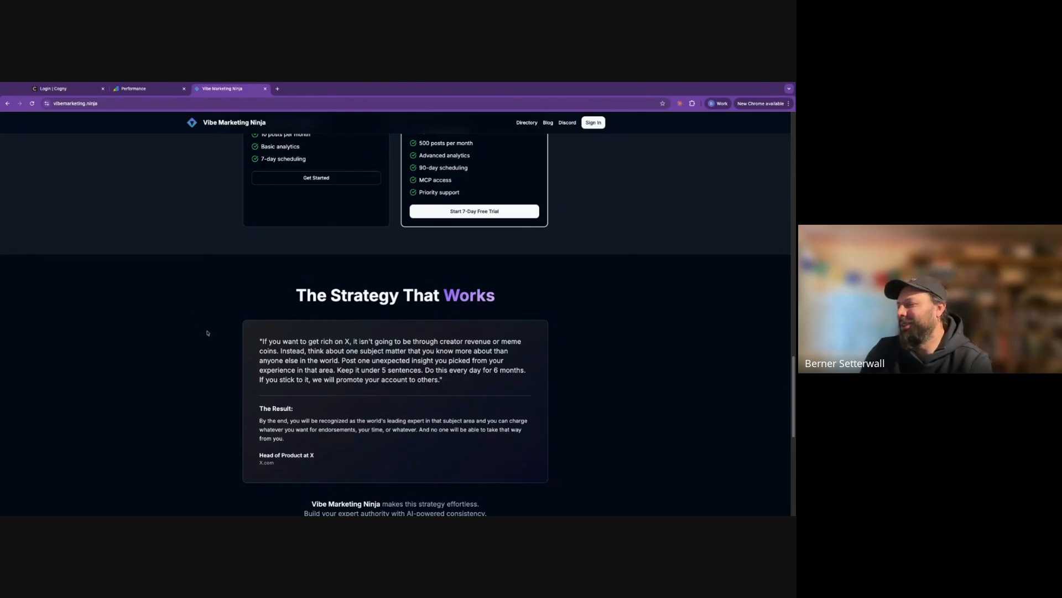
pyautogui.scroll(15, 191, 335)
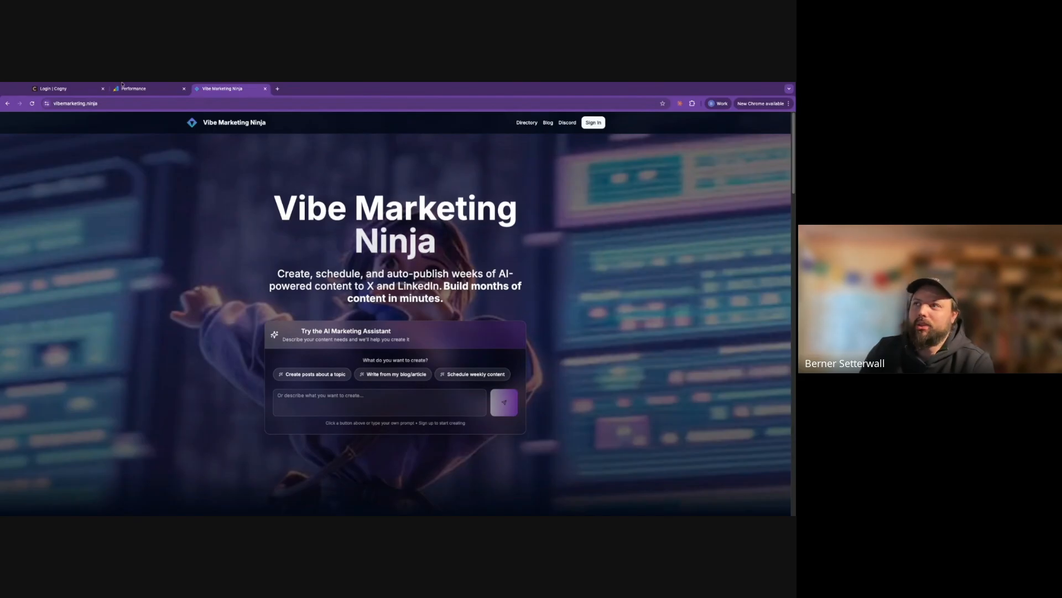
pyautogui.click(149, 93)
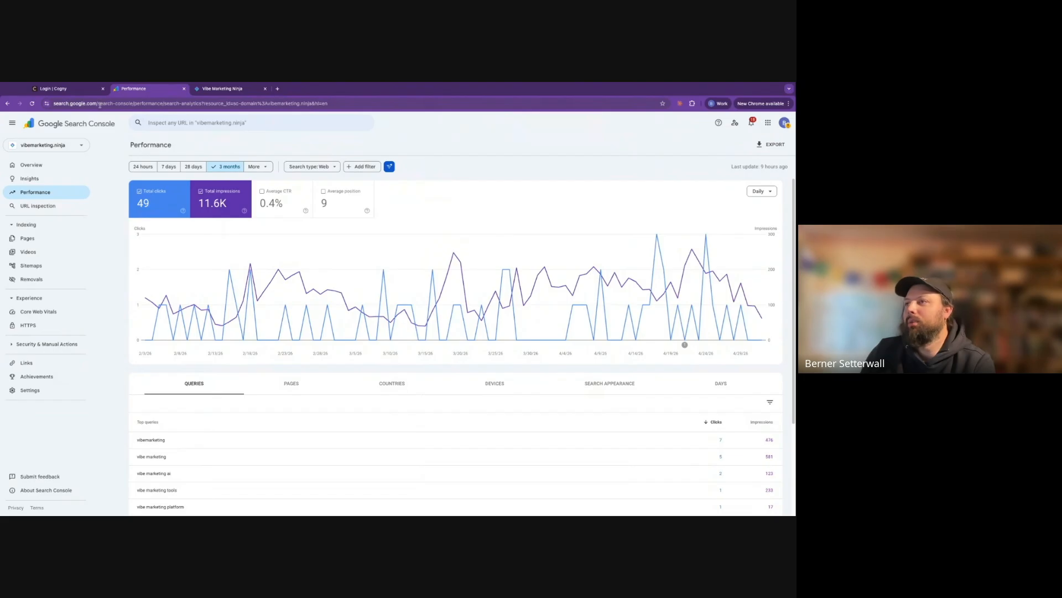
# Load the copied Search Console address in a new tab, then close that Overview tab
pyautogui.moveTo(134, 104); pyautogui.dragTo(41, 100)
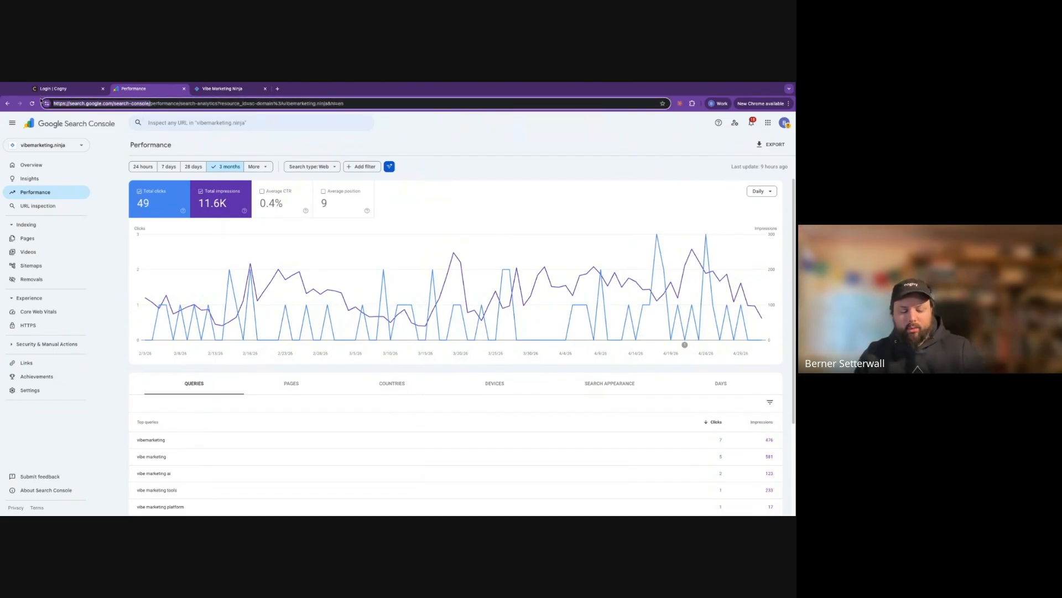
pyautogui.hotkey('ctrl', 'c')
pyautogui.hotkey('ctrl', 't')
pyautogui.hotkey('ctrl', 'v')
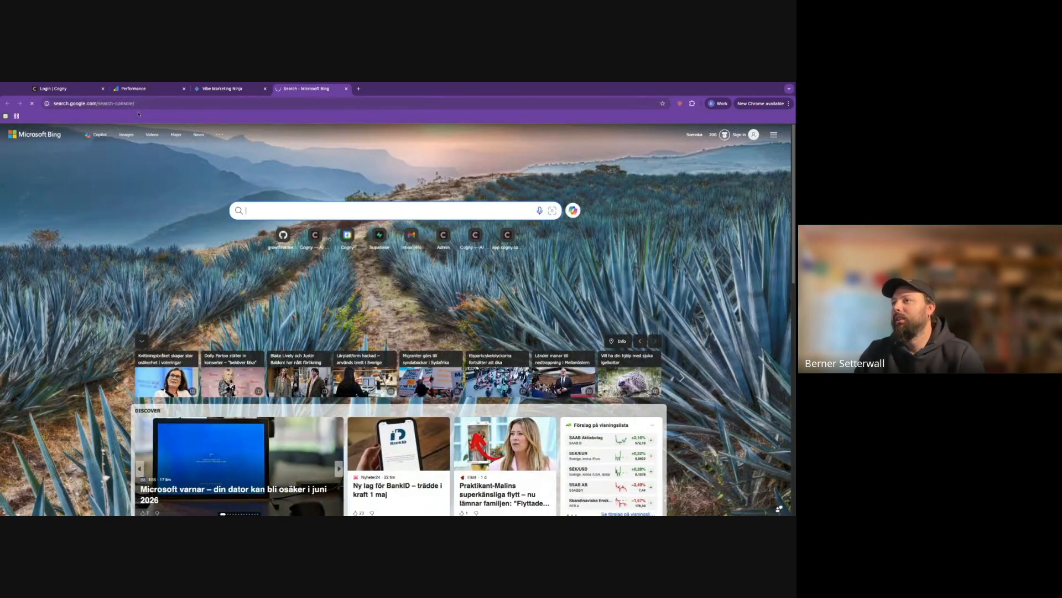
pyautogui.press('Return')
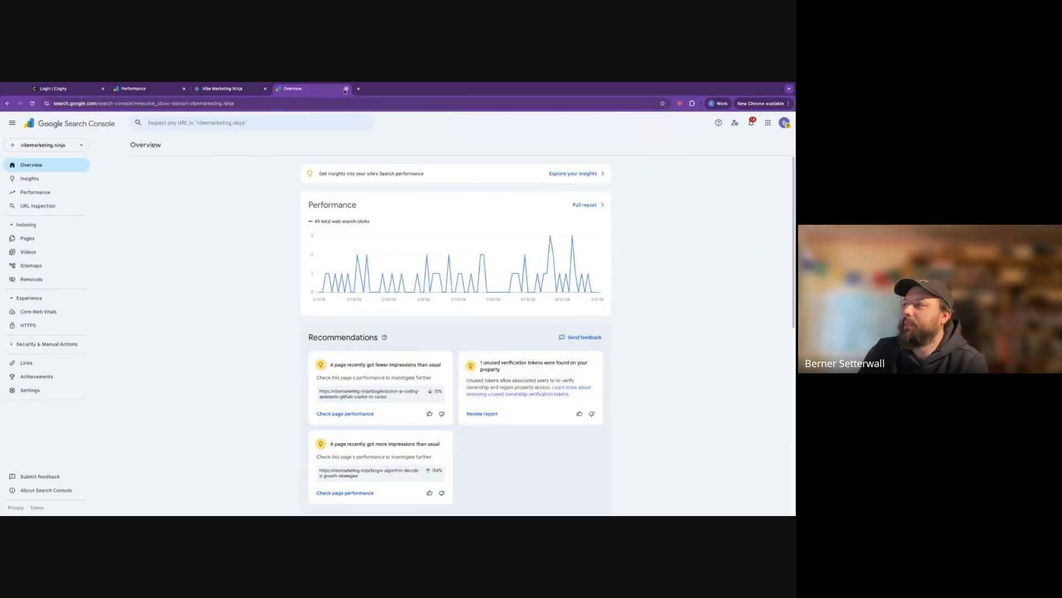
pyautogui.click(346, 89)
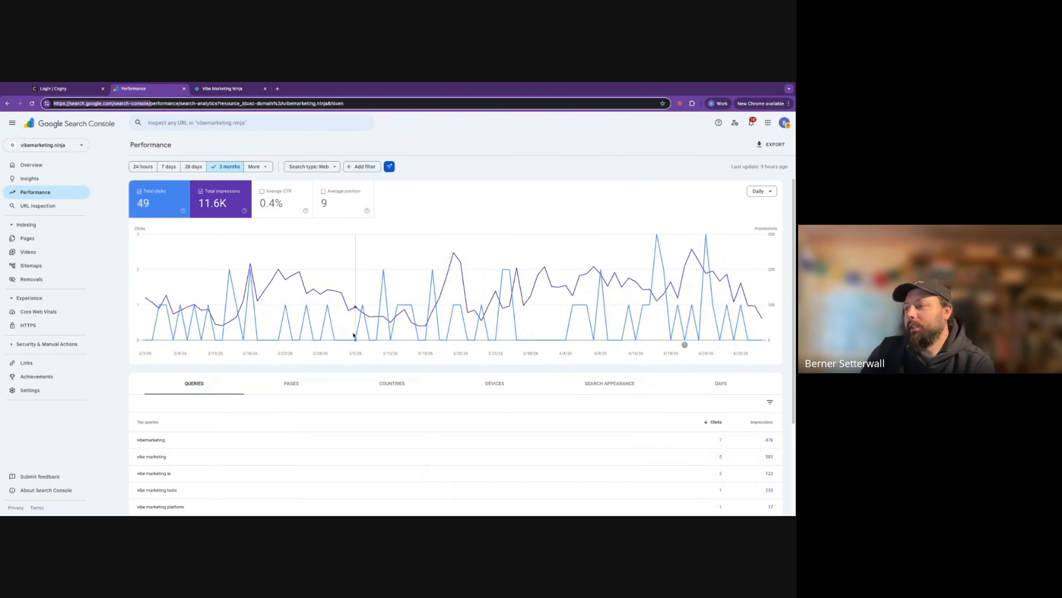
# Page the Queries table forward twice, then move to the 'Login | Cogny' tab
pyautogui.scroll(-3, 389, 370)
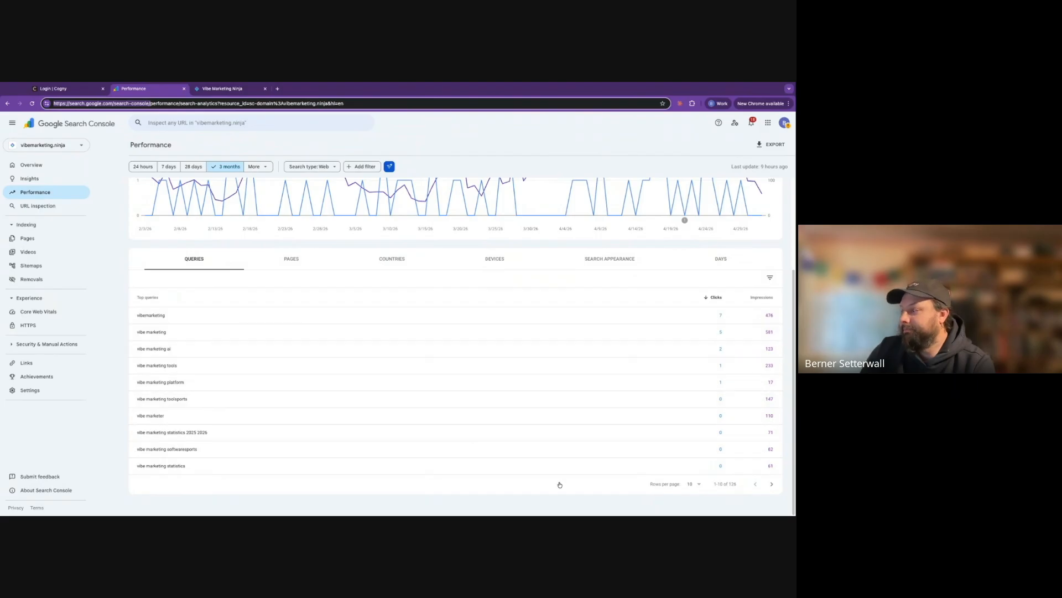
pyautogui.click(771, 484)
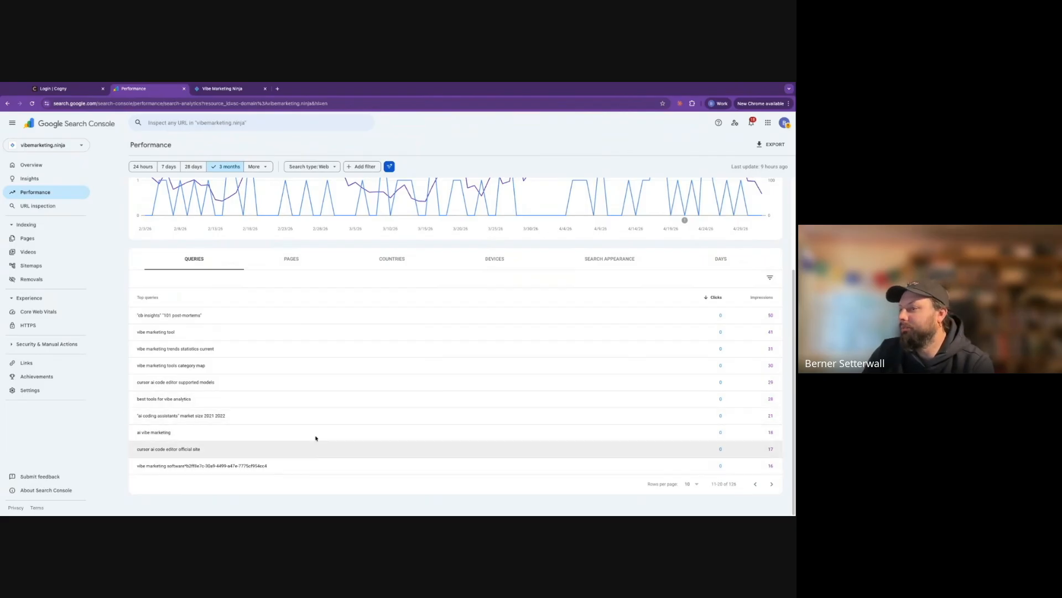
pyautogui.click(772, 484)
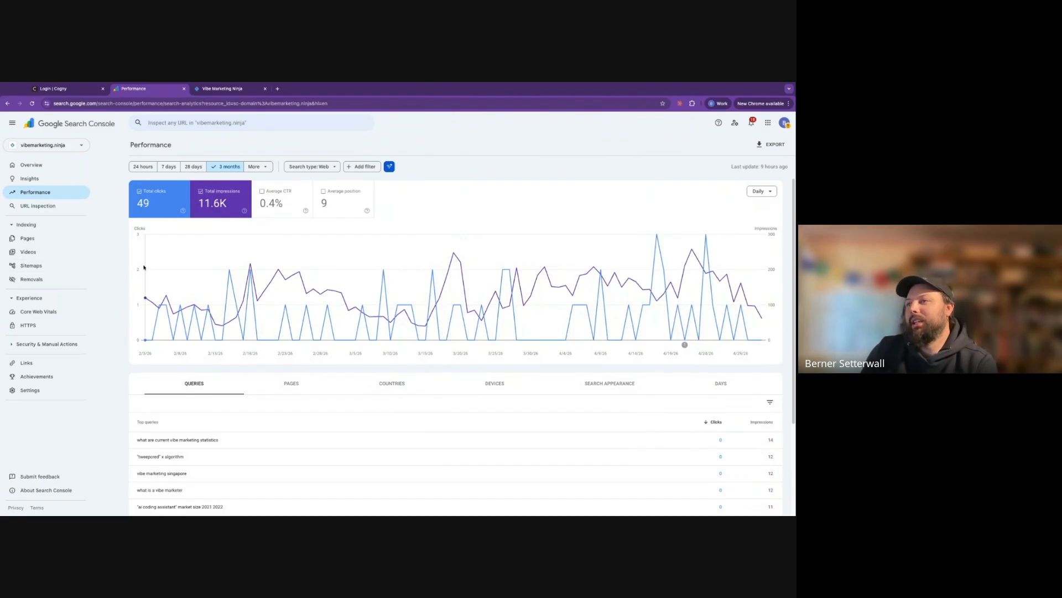
pyautogui.click(78, 90)
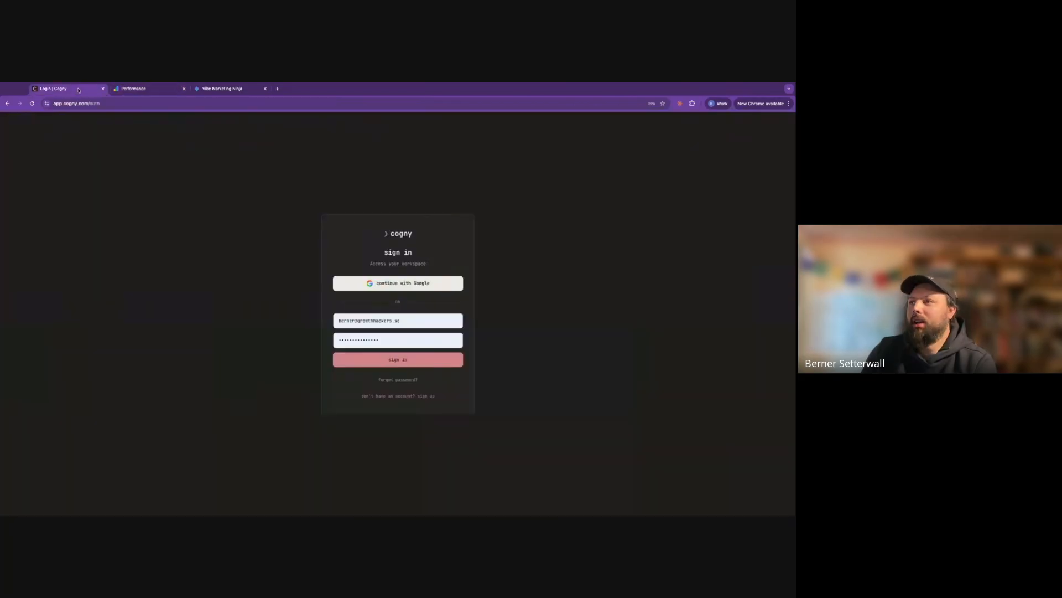
# Load app.cogny.com/solo and continue from its get started button to the account signup form
pyautogui.moveTo(88, 104); pyautogui.dragTo(268, 126)
pyautogui.write('solo')
pyautogui.press('Return')
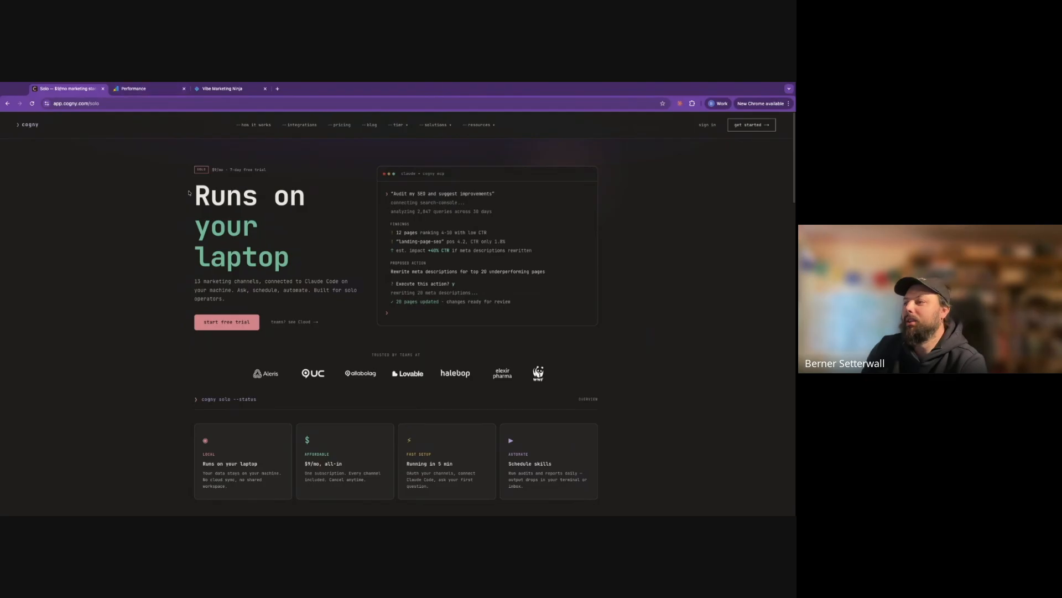
pyautogui.click(217, 324)
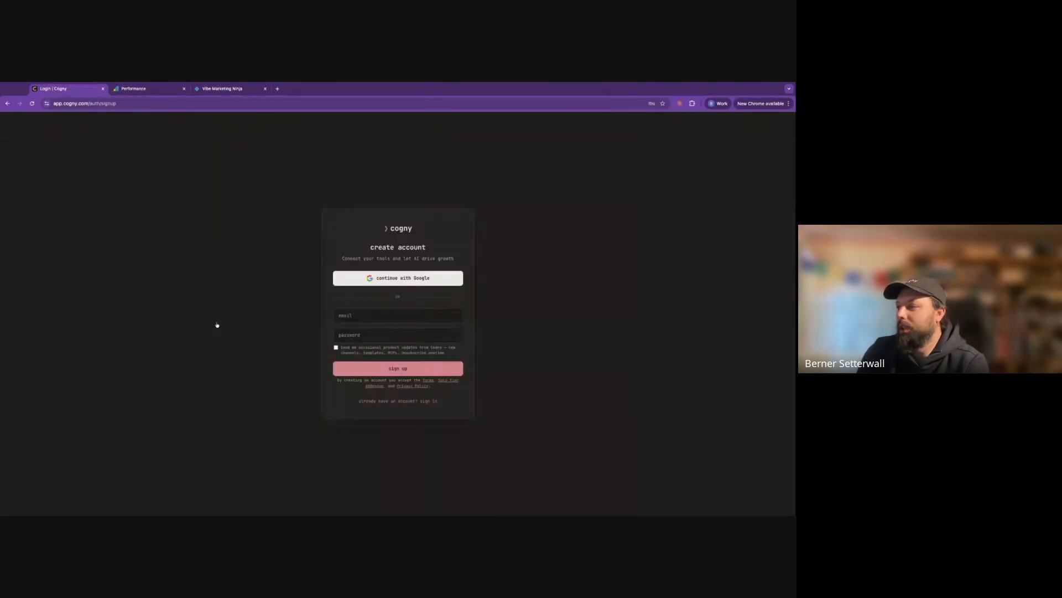
# Register a Cogny account using the signup e-mail address and a password
pyautogui.click(370, 317)
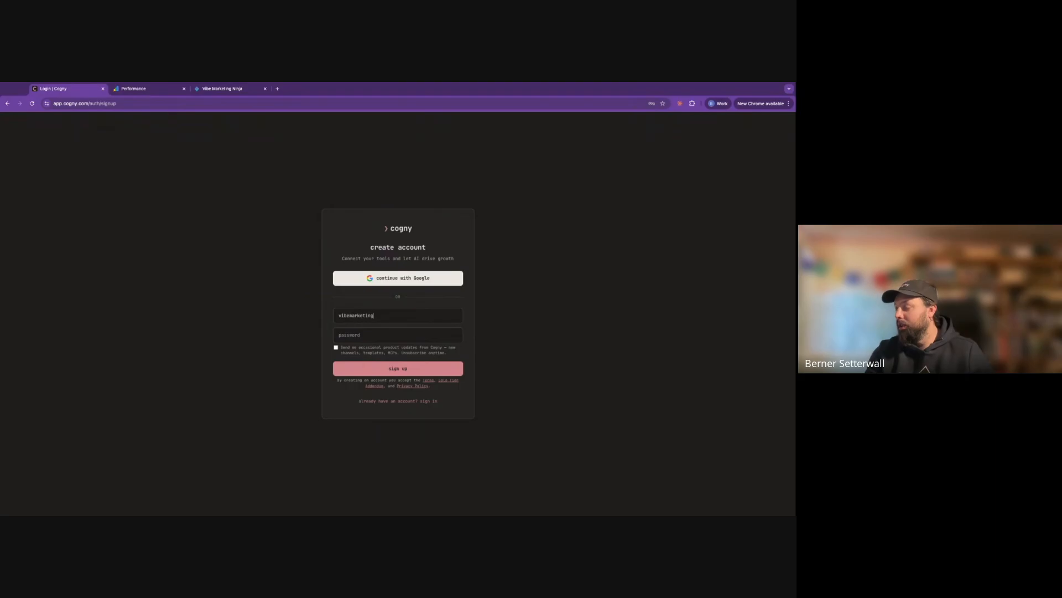
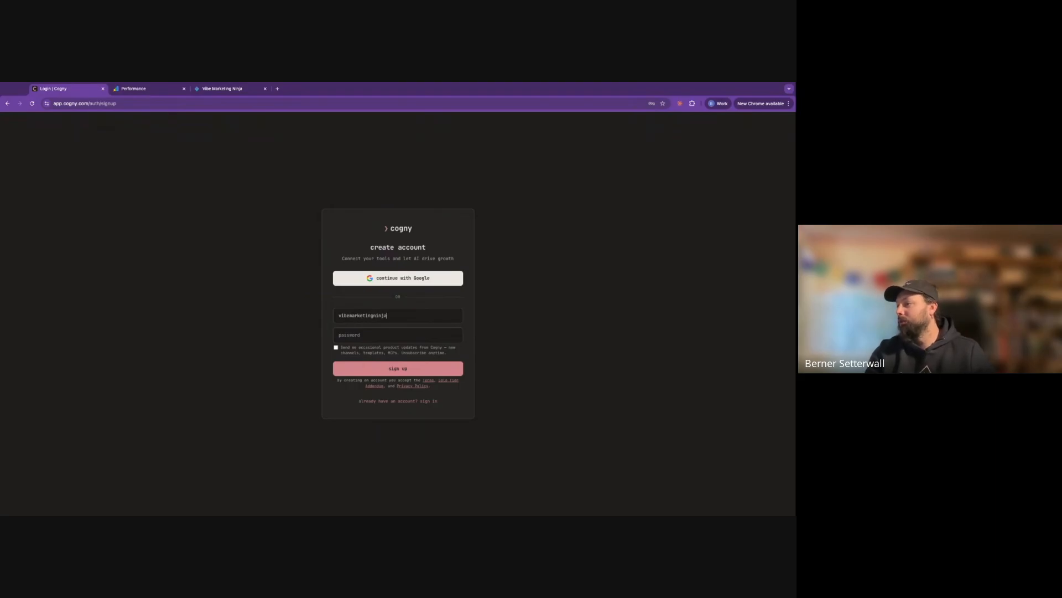
pyautogui.press('Tab')
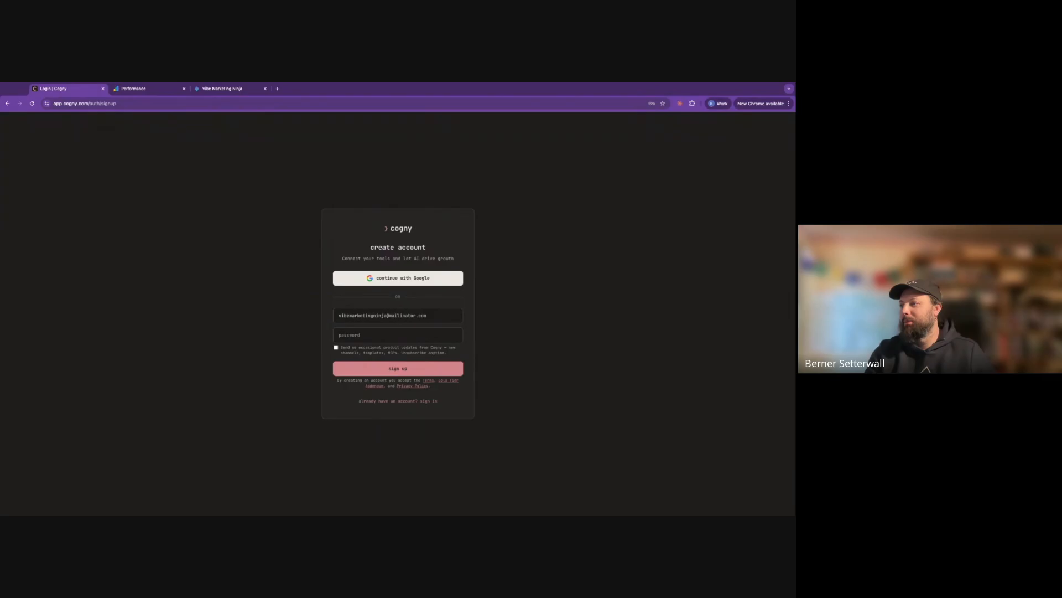
pyautogui.write('•••')
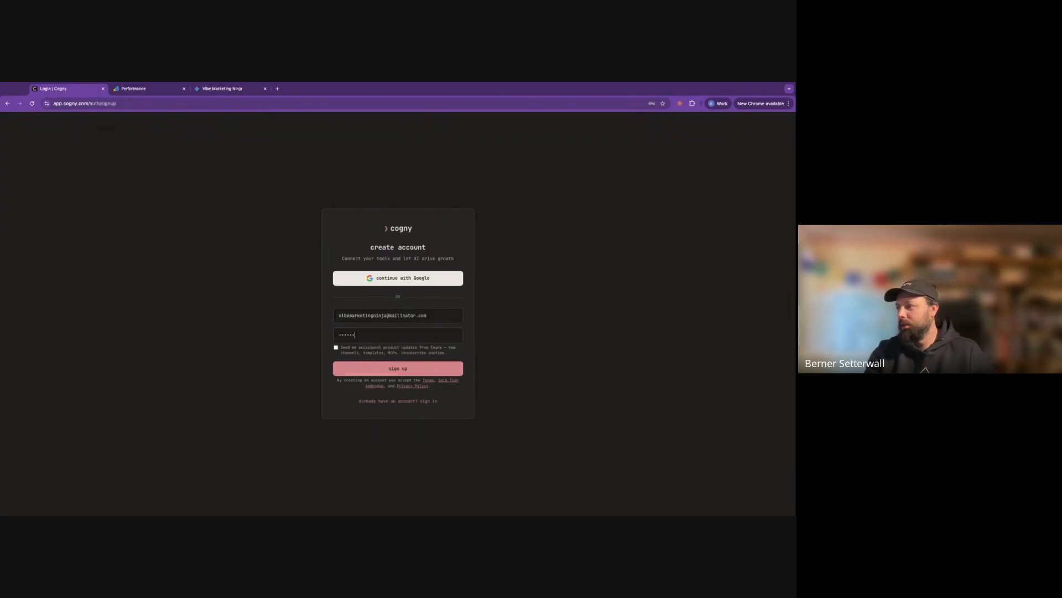
pyautogui.write('•••')
pyautogui.click(382, 369)
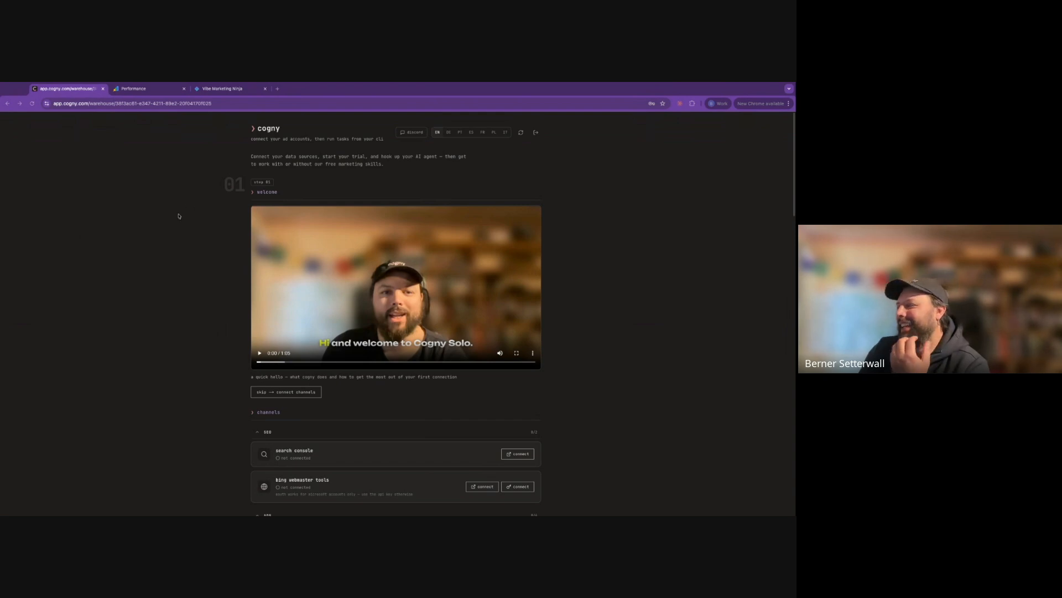
# Start the search console connection from the SEO channels section of the onboarding page
pyautogui.scroll(-1, 210, 304)
pyautogui.click(504, 387)
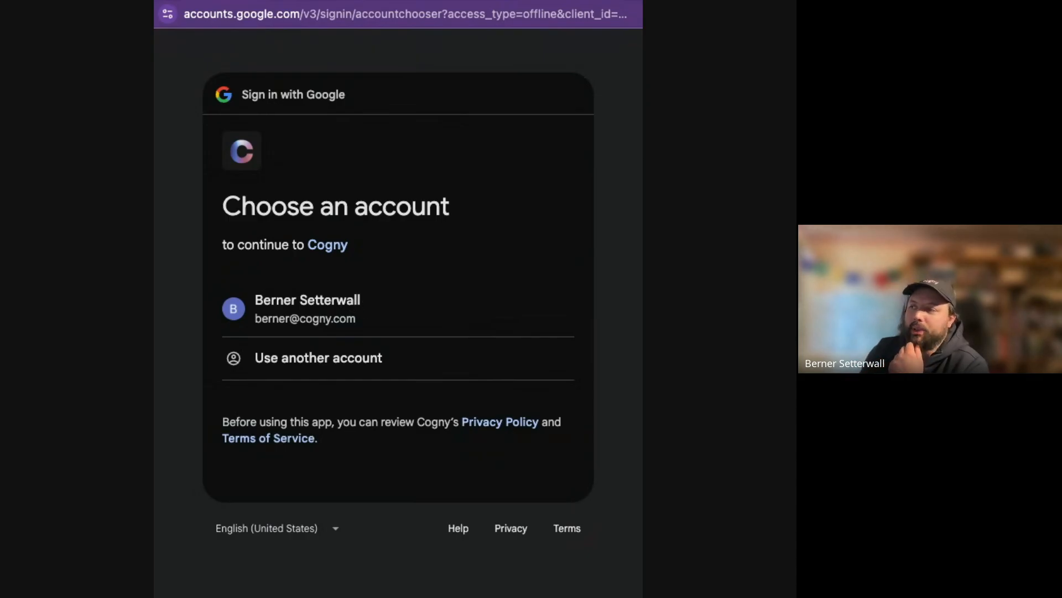
# Choose the Google account, review the Search Console access details, and grant Cogny access
pyautogui.click(370, 304)
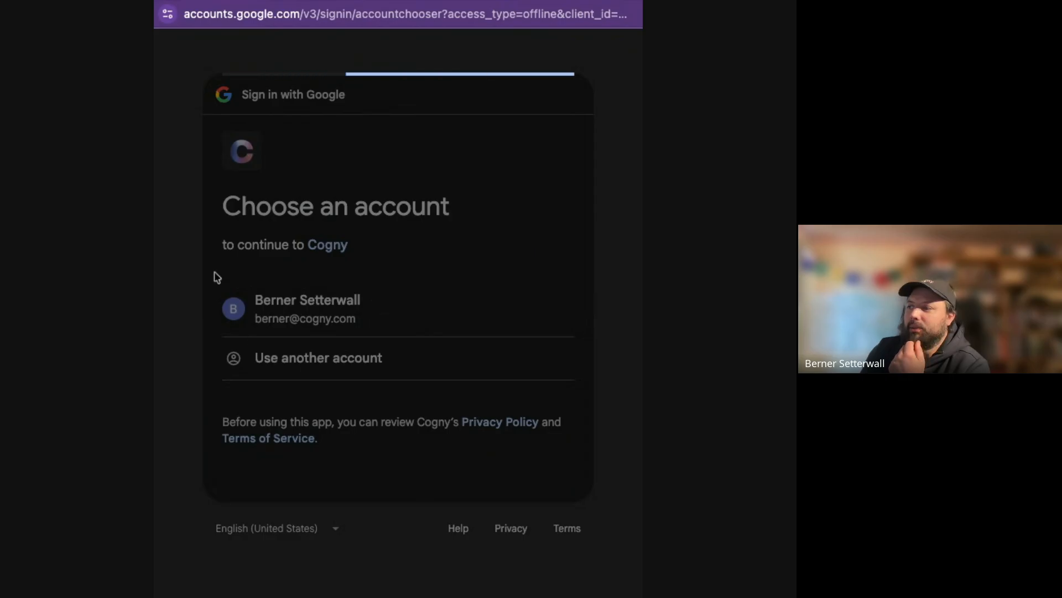
pyautogui.scroll(-5, 506, 362)
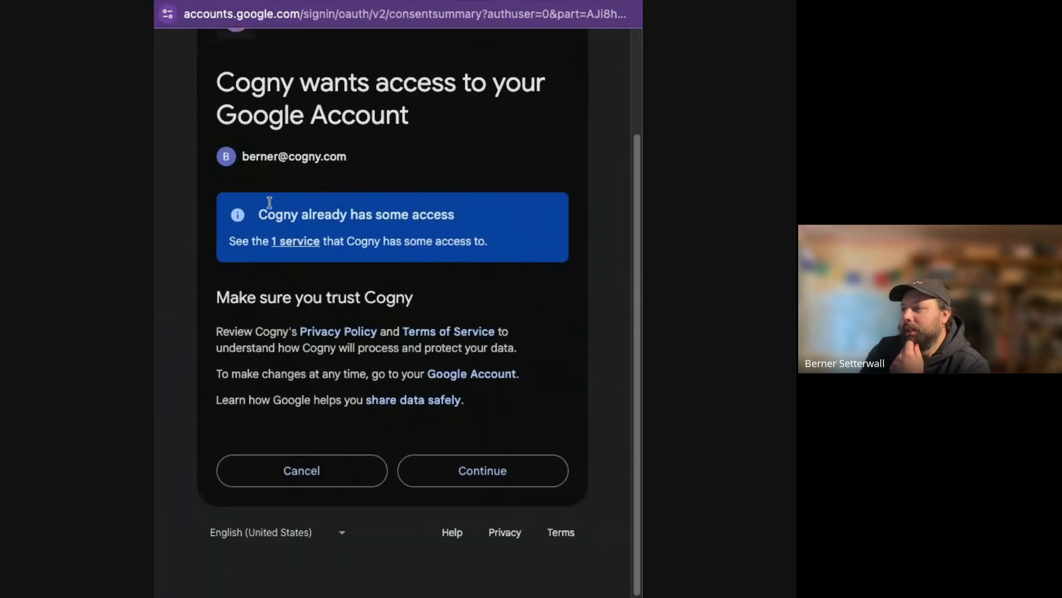
pyautogui.click(284, 242)
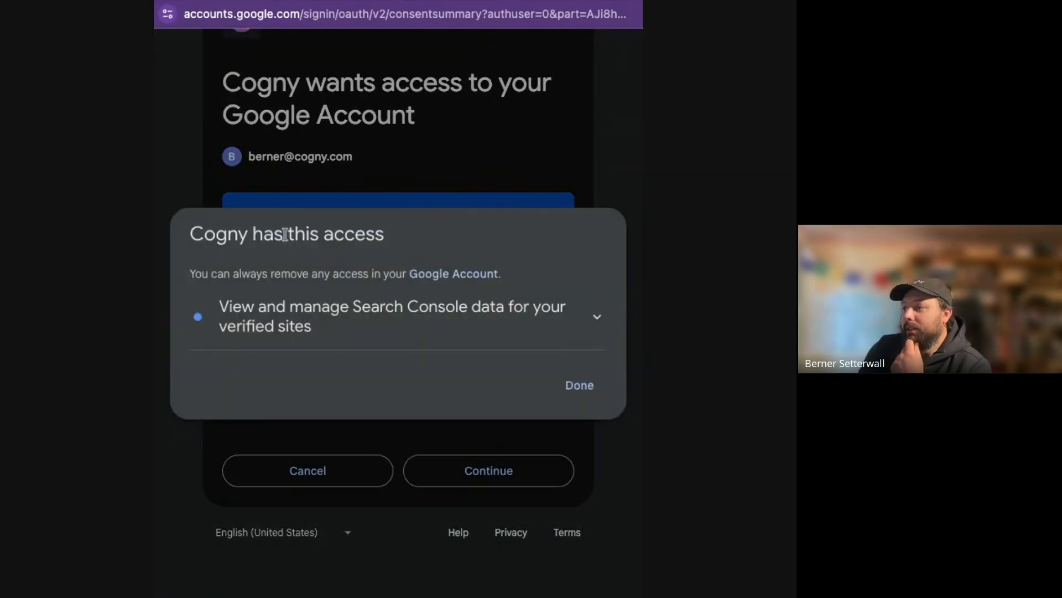
pyautogui.click(597, 317)
pyautogui.moveTo(303, 303); pyautogui.dragTo(361, 327)
pyautogui.click(362, 335)
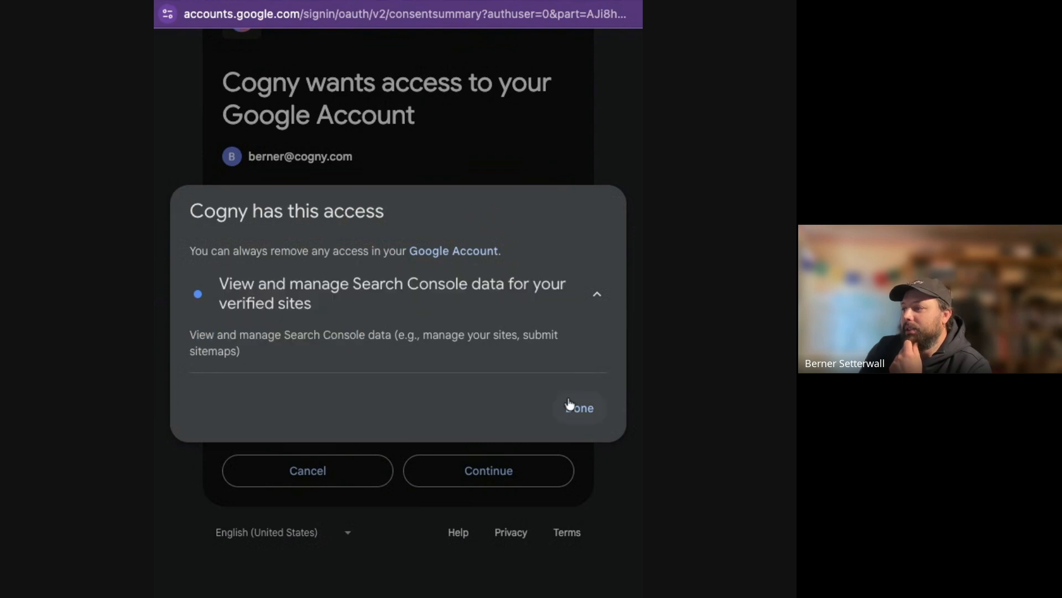
pyautogui.click(570, 403)
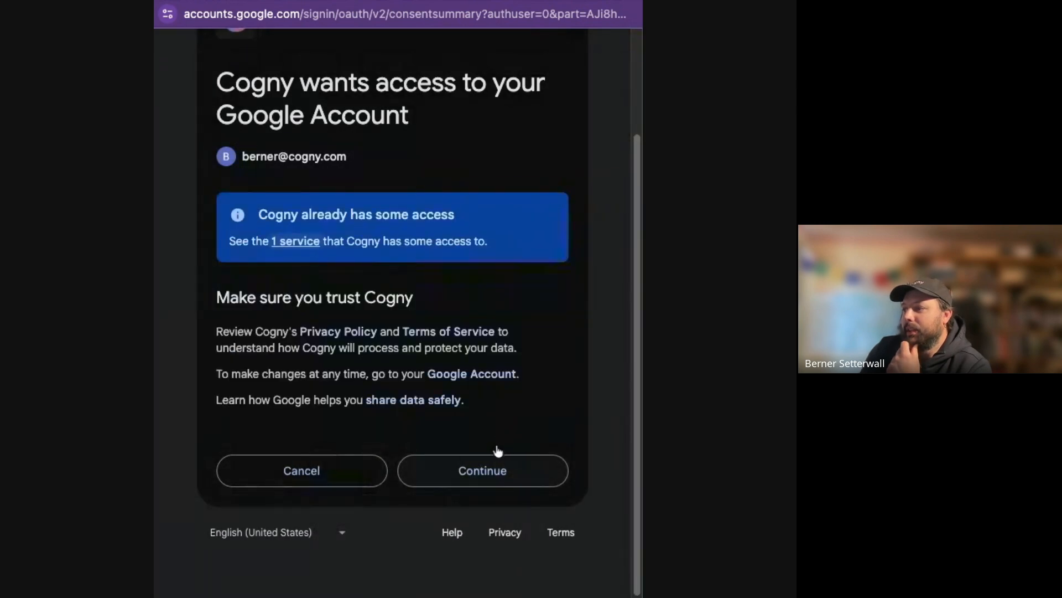
pyautogui.click(498, 456)
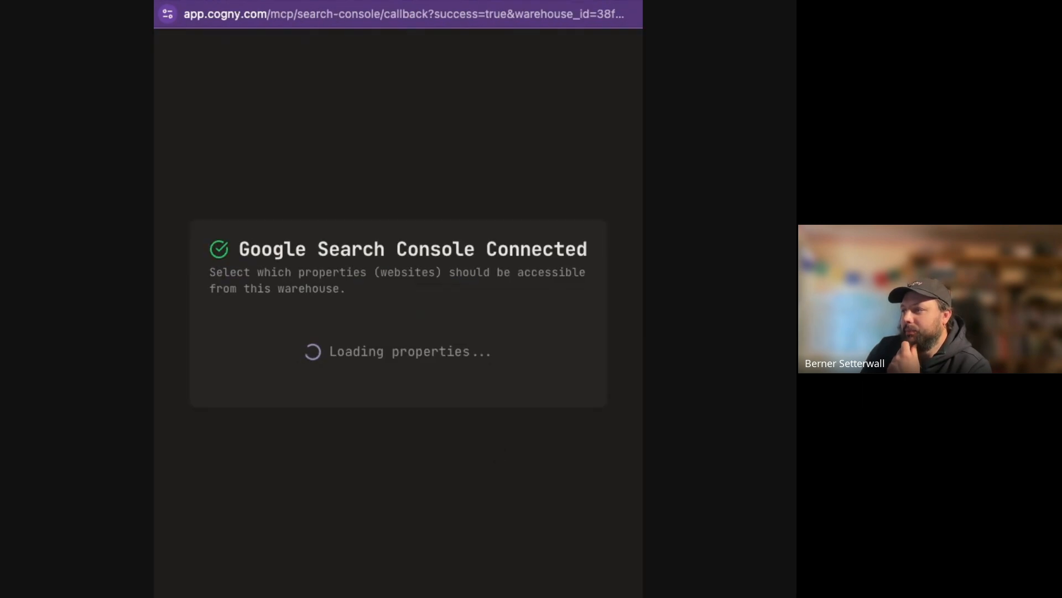
# Deselect all properties, tick only sc-domain:vibemarketing.ninja, and save the selection
pyautogui.click(226, 229)
pyautogui.scroll(-3, 285, 275)
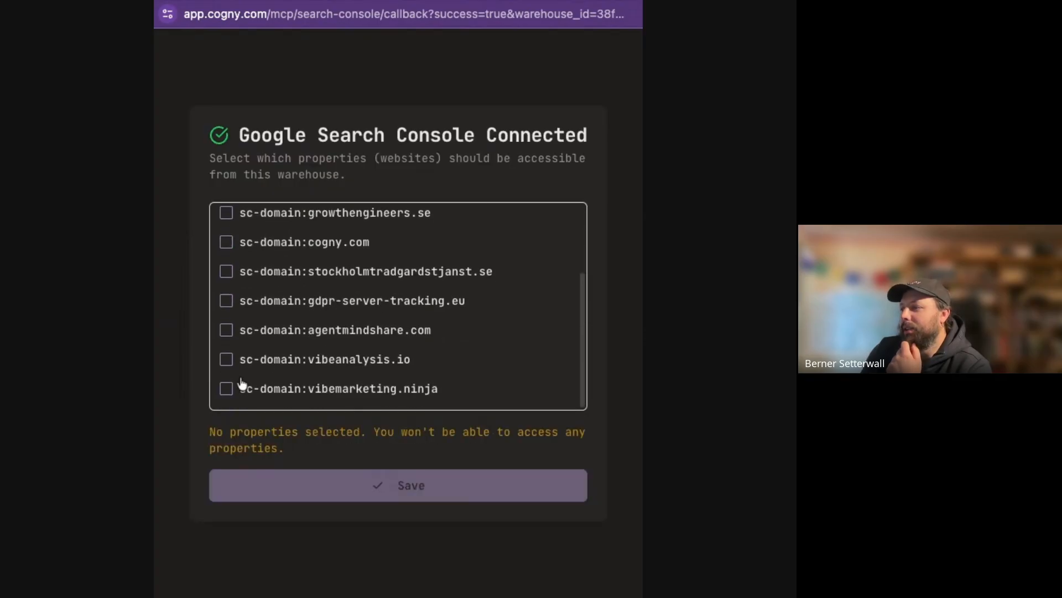
pyautogui.click(240, 386)
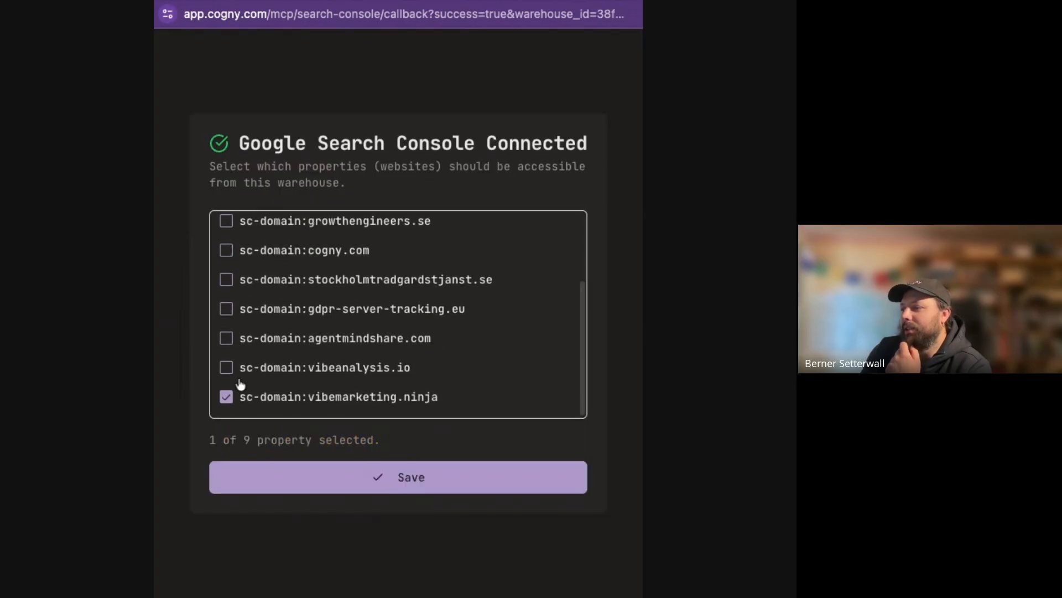
pyautogui.click(408, 466)
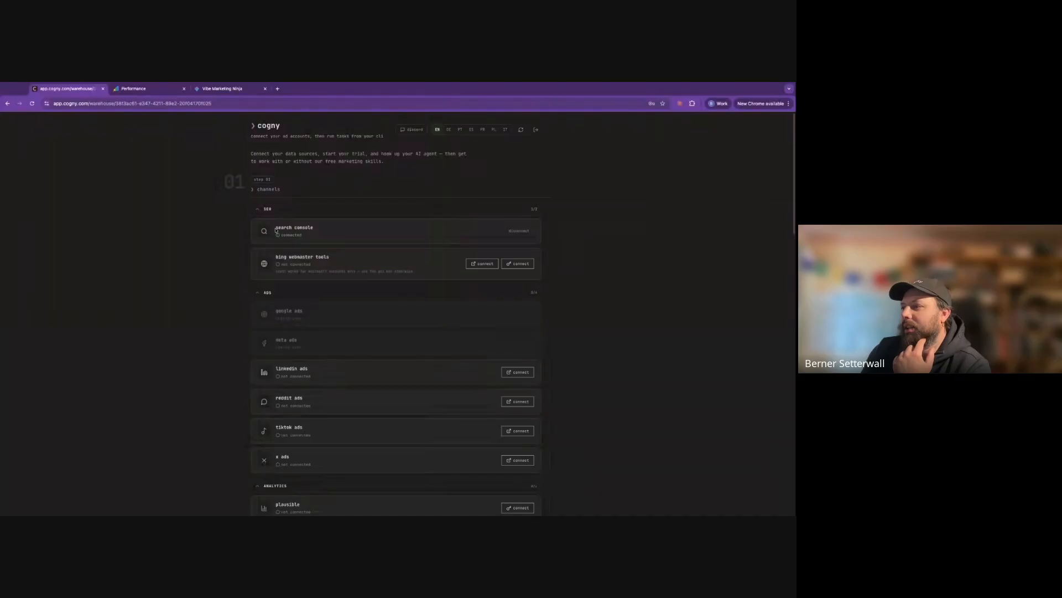
pyautogui.moveTo(275, 227); pyautogui.dragTo(308, 240)
pyautogui.click(1, 278)
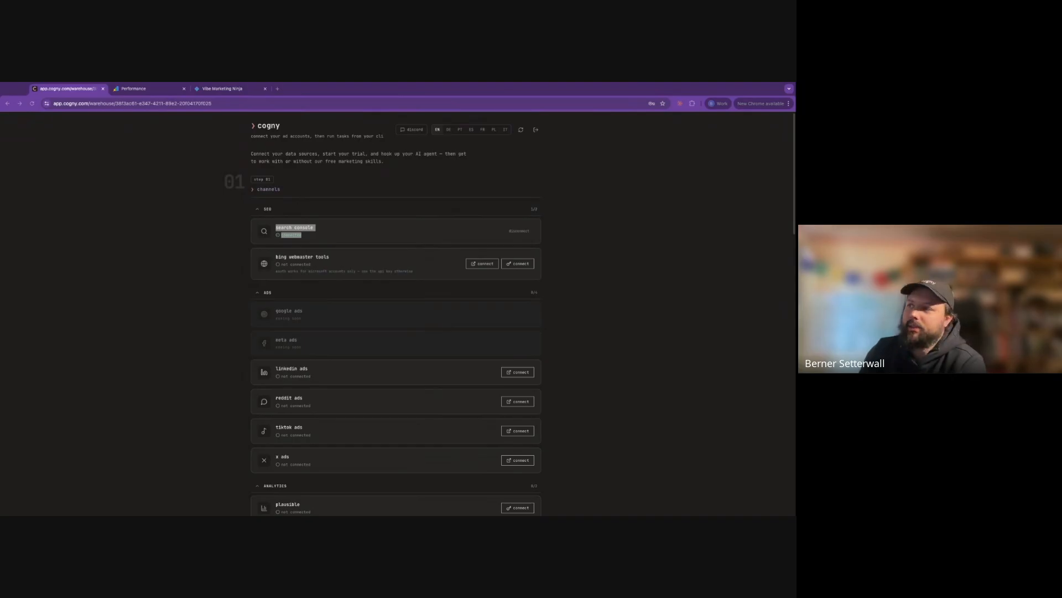
pyautogui.click(201, 232)
pyautogui.doubleClick(250, 188)
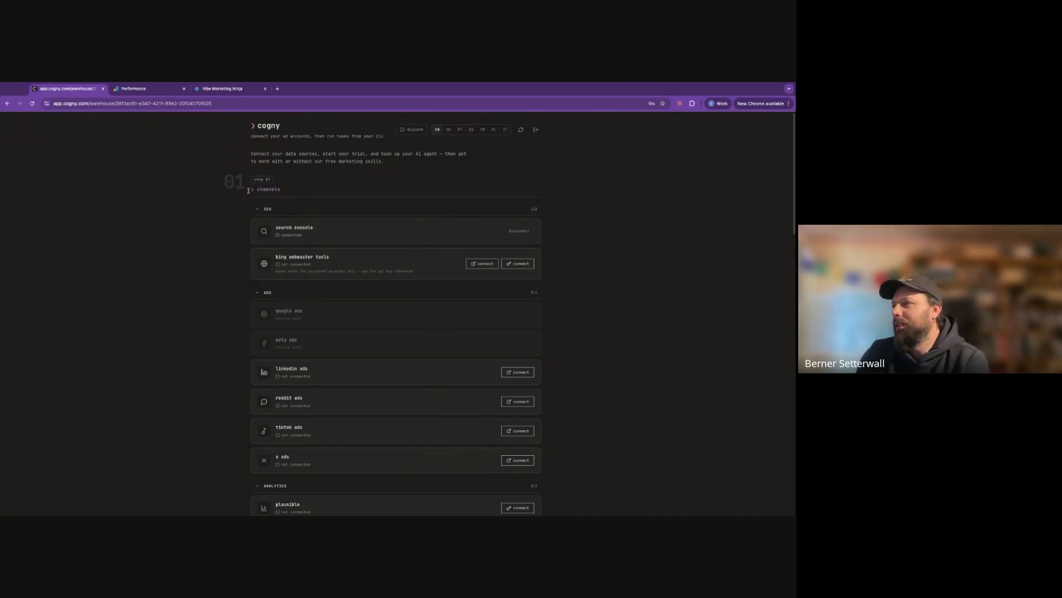
pyautogui.scroll(-5, 235, 235)
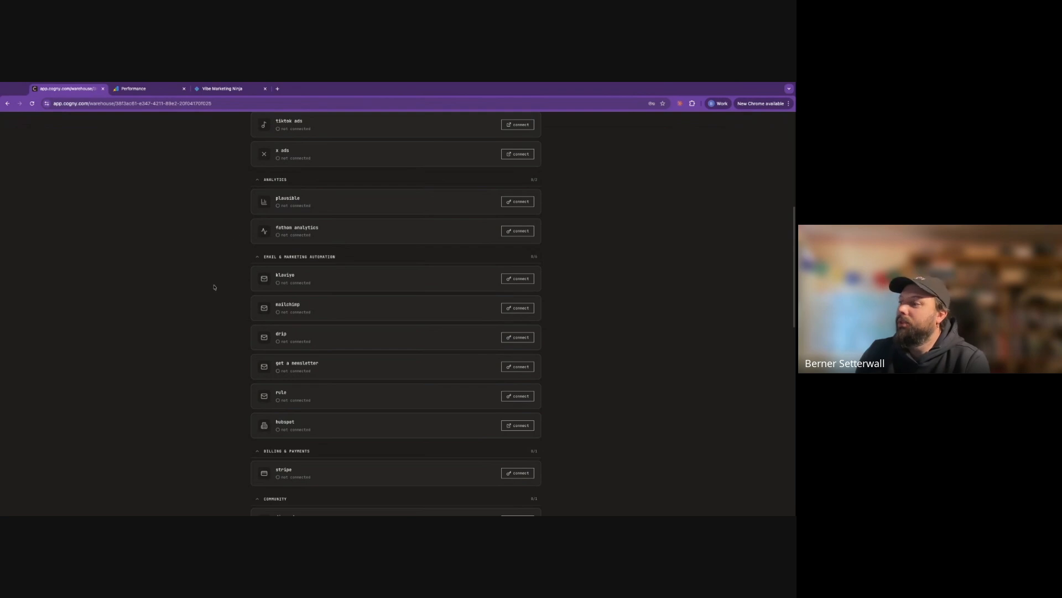
pyautogui.scroll(-2, 214, 254)
pyautogui.scroll(-4, 210, 255)
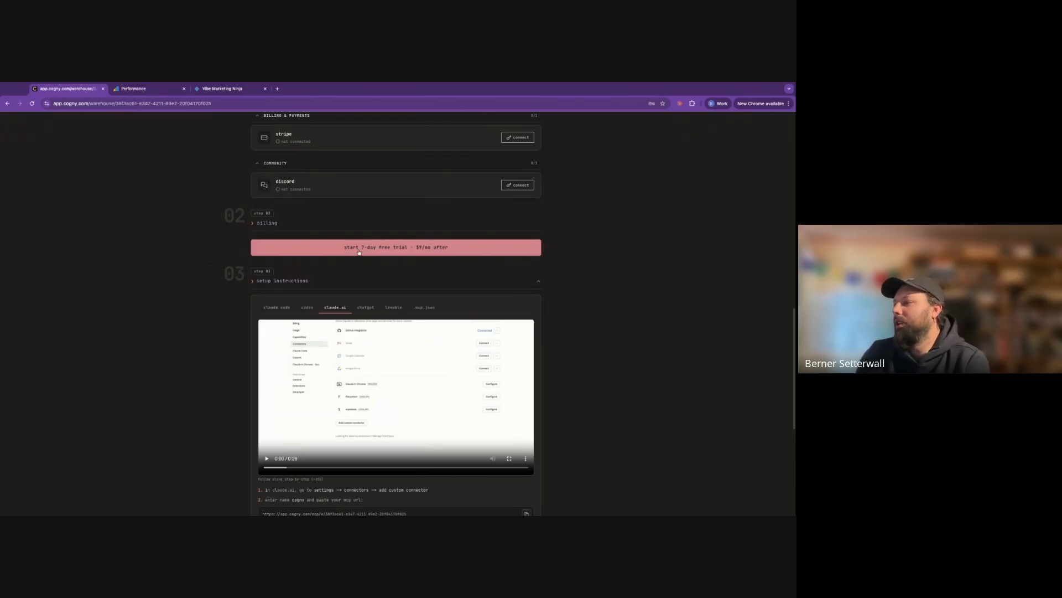
# Start the 7-day free trial and review the new seo-audit task in the queue
pyautogui.click(361, 247)
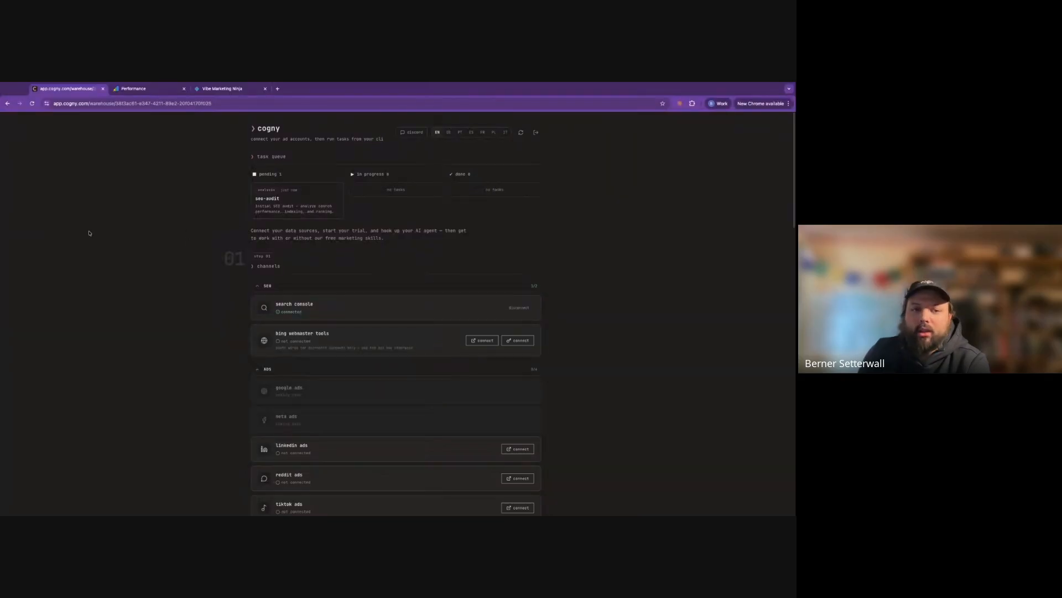
pyautogui.moveTo(245, 158); pyautogui.dragTo(177, 235)
pyautogui.click(173, 224)
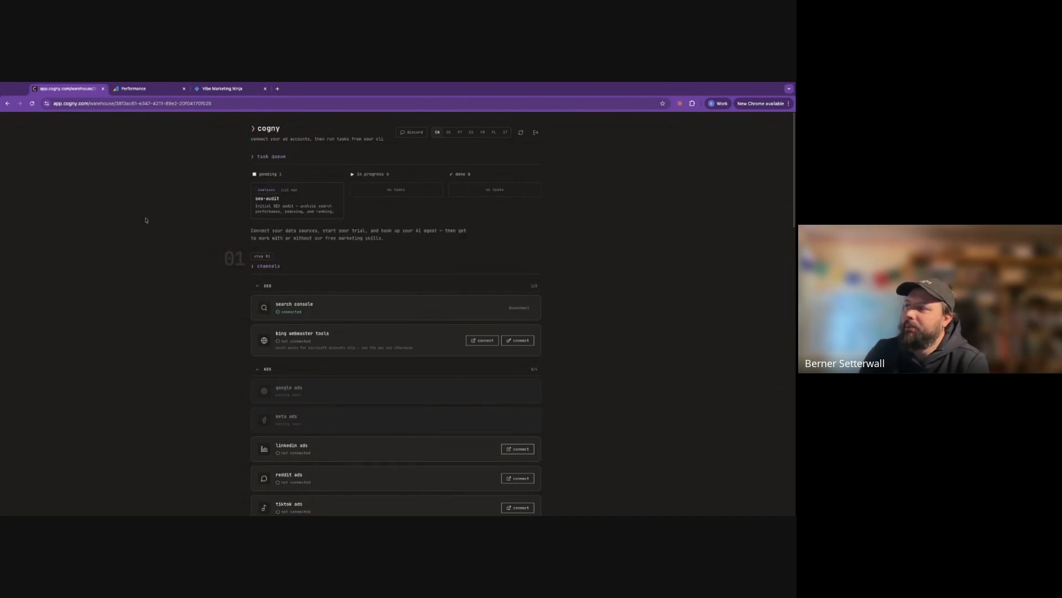
pyautogui.scroll(-15, 169, 297)
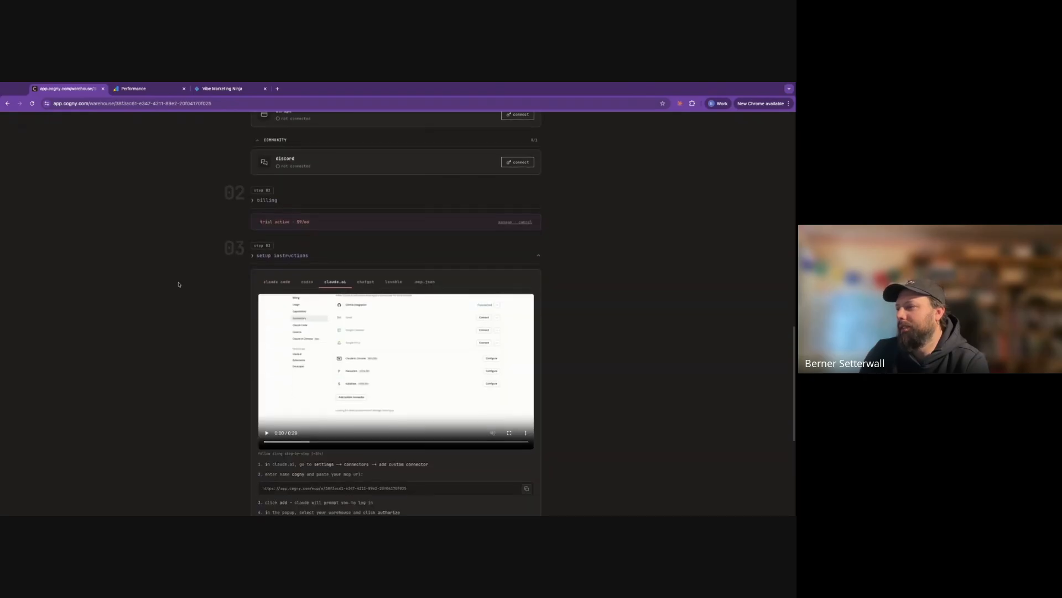
pyautogui.scroll(-1, 248, 237)
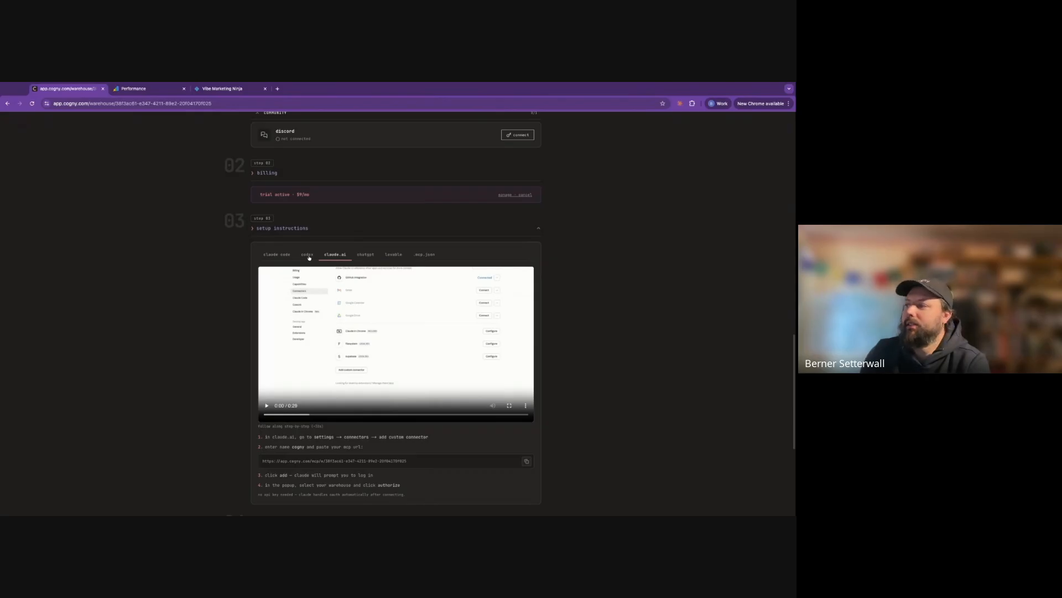
# Select the 'codex mcp add cogny --url …' command under the codex tab and go to Terminal
pyautogui.click(309, 256)
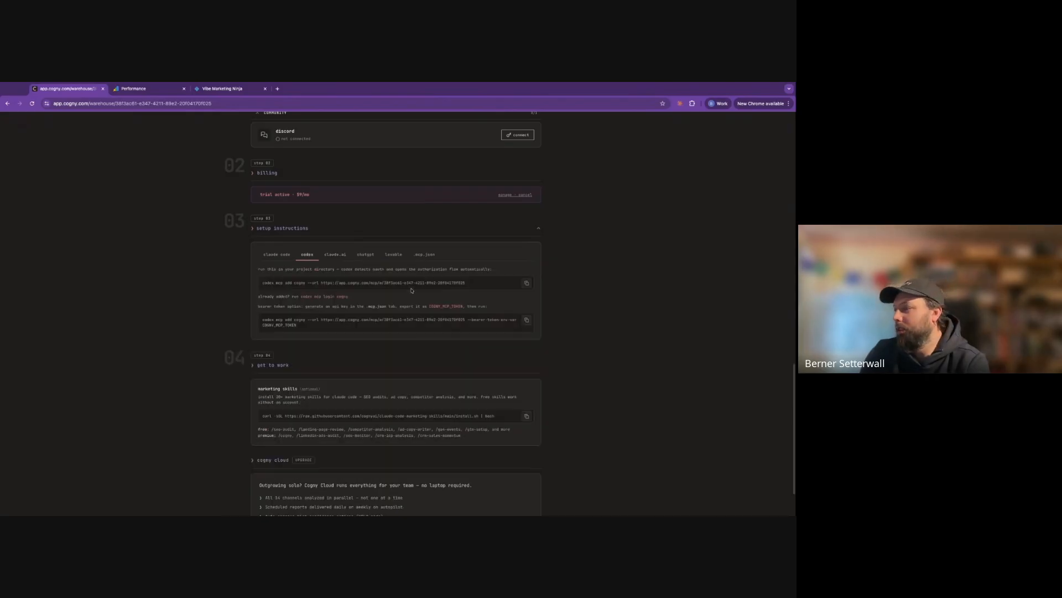
pyautogui.moveTo(487, 284); pyautogui.dragTo(245, 291)
pyautogui.press('super+c')
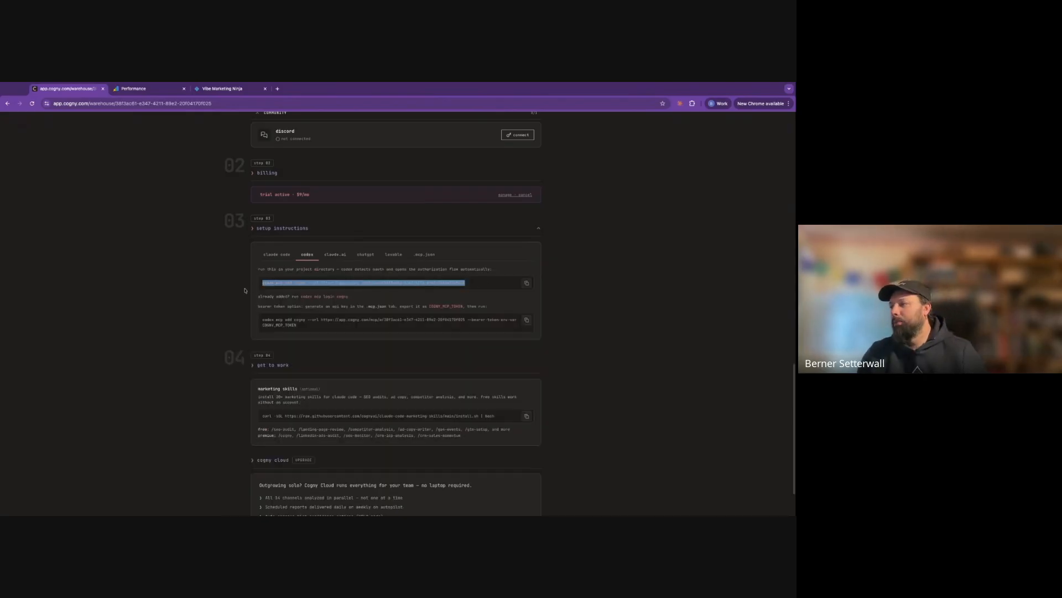
pyautogui.click(3, 335)
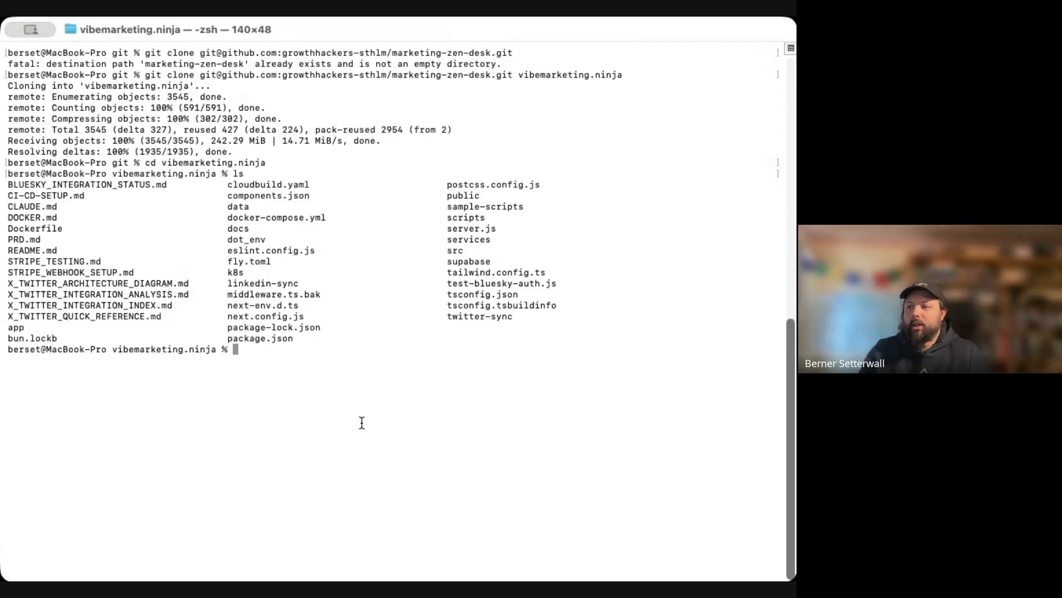
# Run the pasted 'codex mcp add cogny' command to register Cogny as a global Codex MCP server
pyautogui.press('super+v')
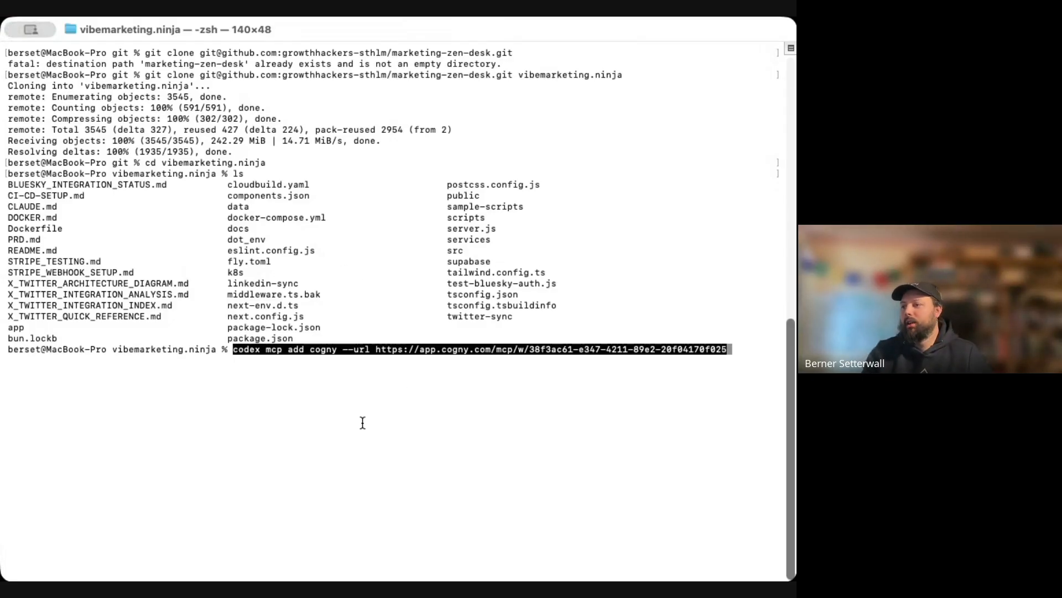
pyautogui.press('Return')
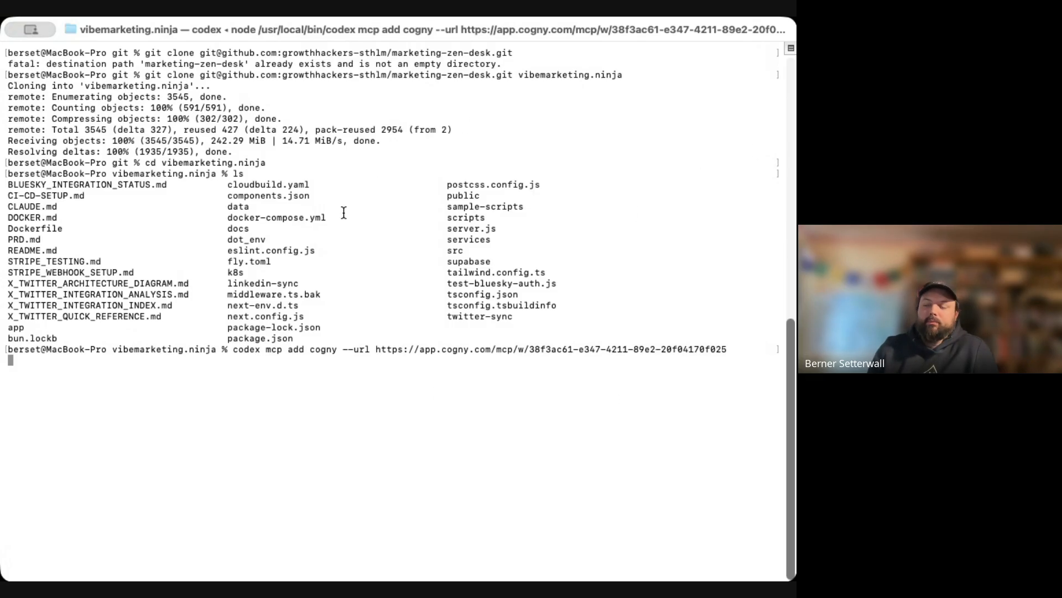
pyautogui.press('Return')
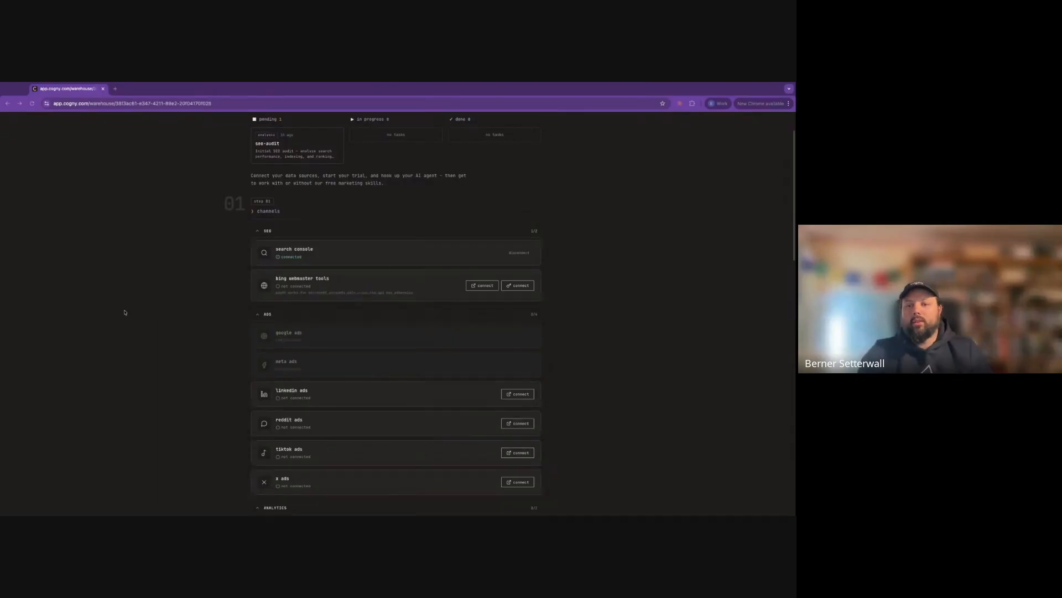
# Copy the marketing skills curl install command from Cogny's step 04 'get to work'
pyautogui.scroll(-15, 126, 313)
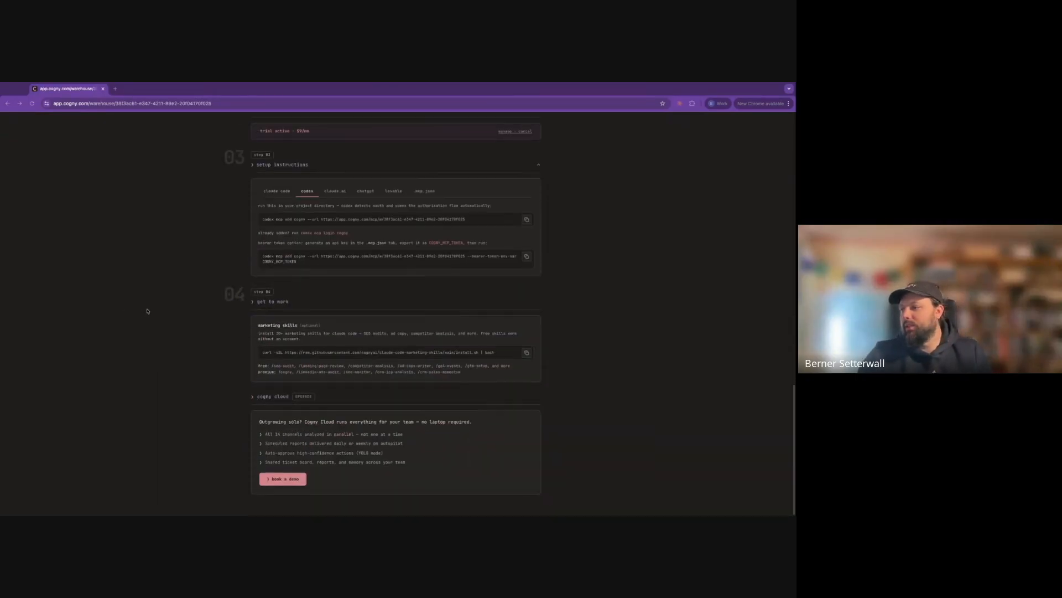
pyautogui.click(526, 354)
pyautogui.click(527, 354)
pyautogui.click(527, 353)
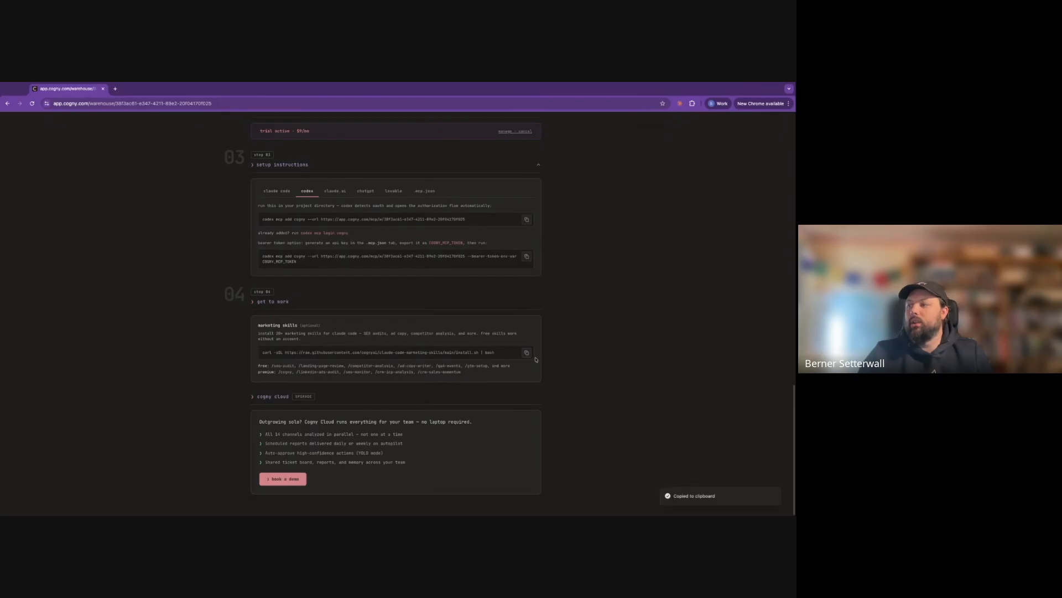
pyautogui.click(1, 318)
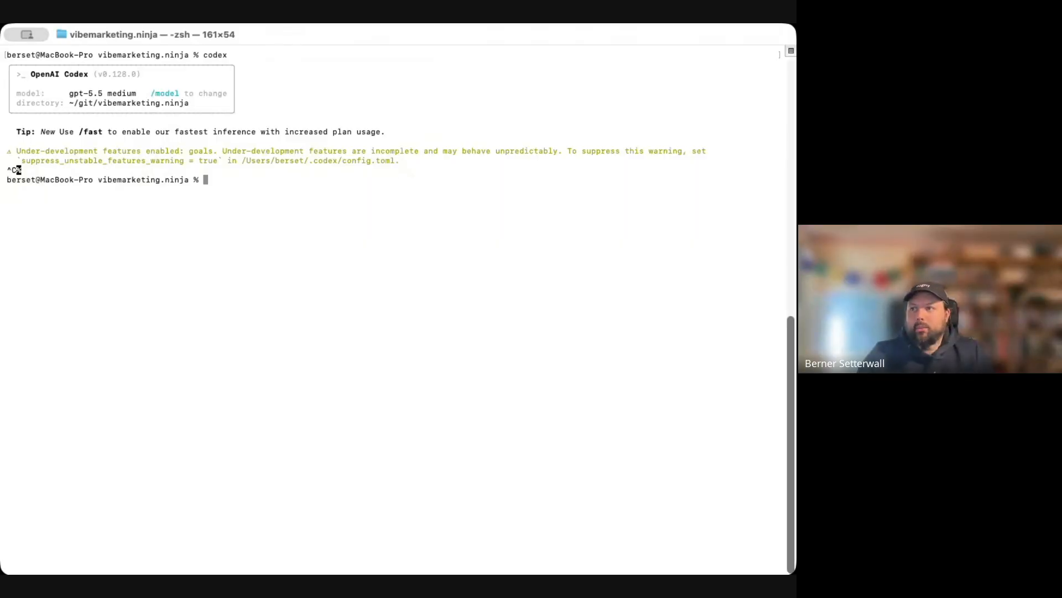
# Install the 37 marketing skills with the curl command, then launch Codex and enter /seo-audit
pyautogui.press('super+v')
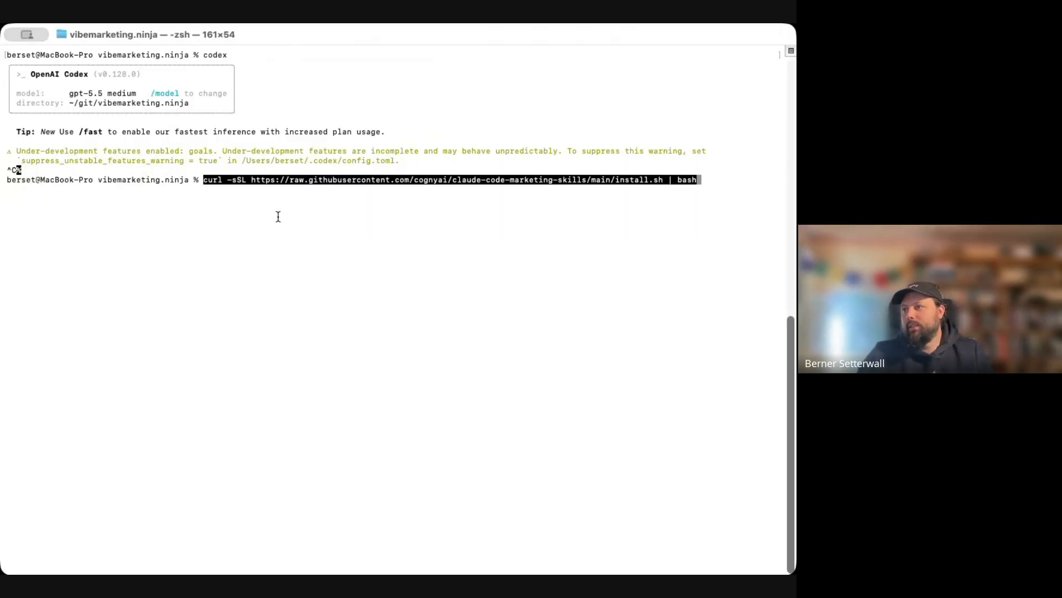
pyautogui.press('Return')
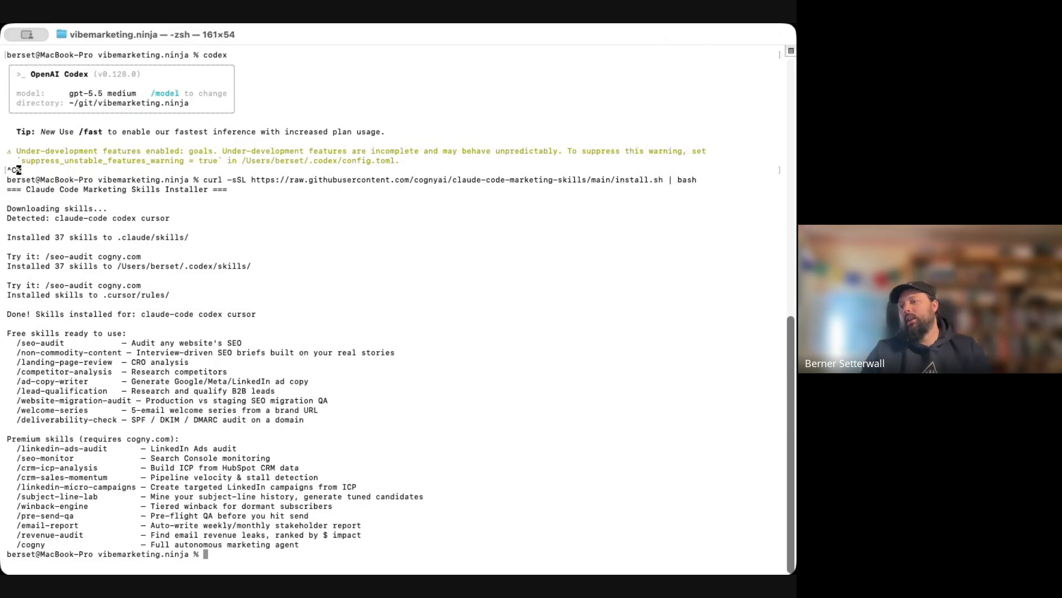
pyautogui.write('codex')
pyautogui.press('Return')
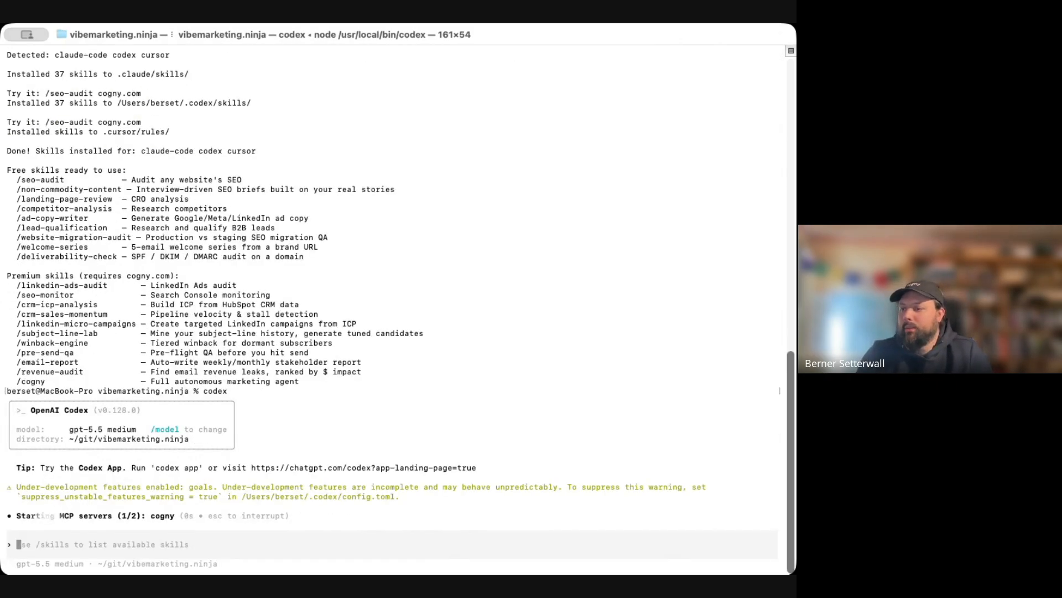
pyautogui.write('/')
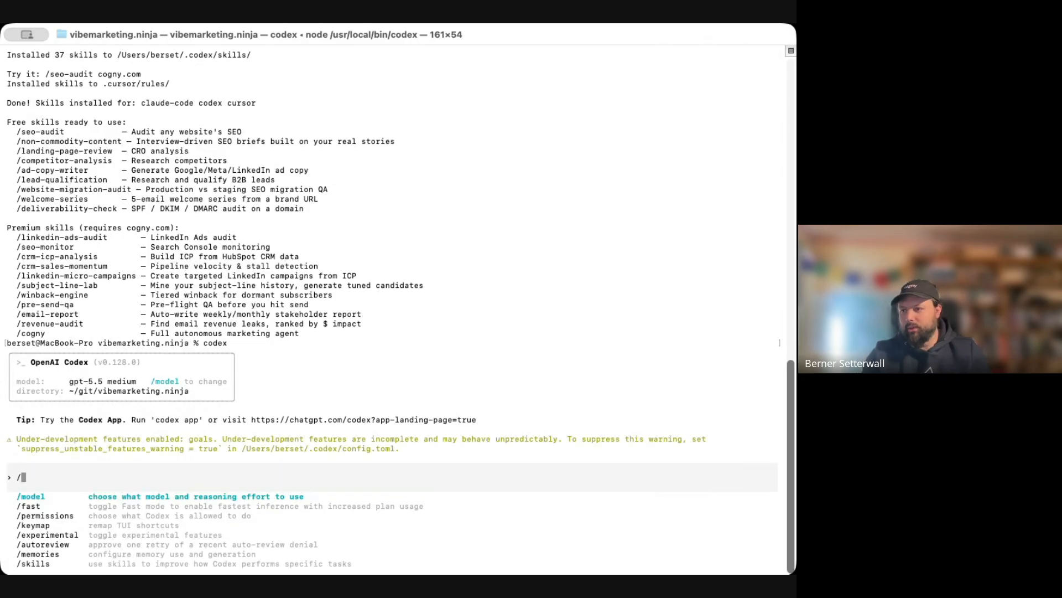
pyautogui.write('seo-')
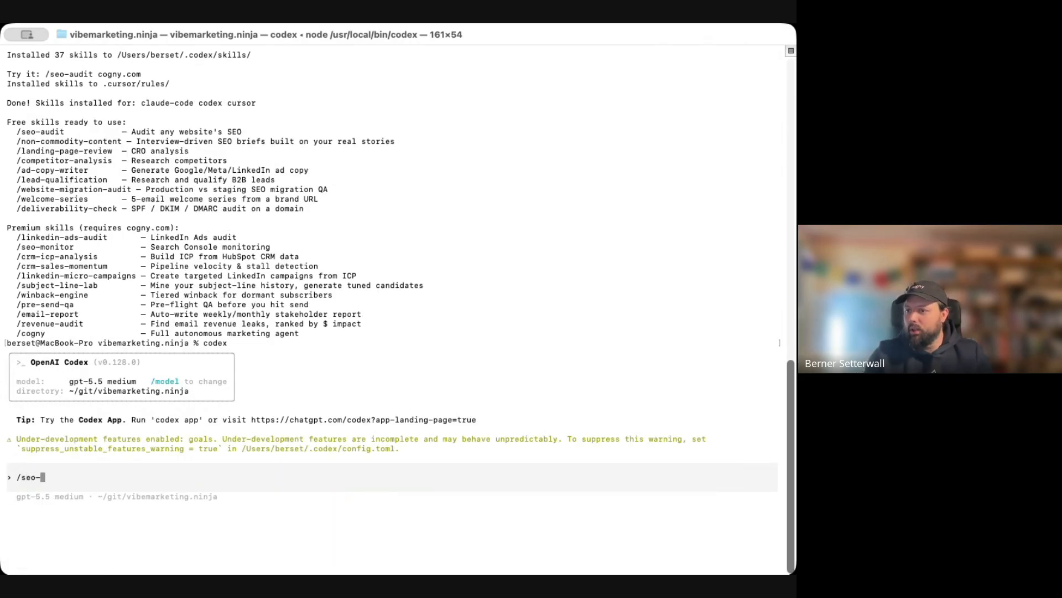
pyautogui.write('audit')
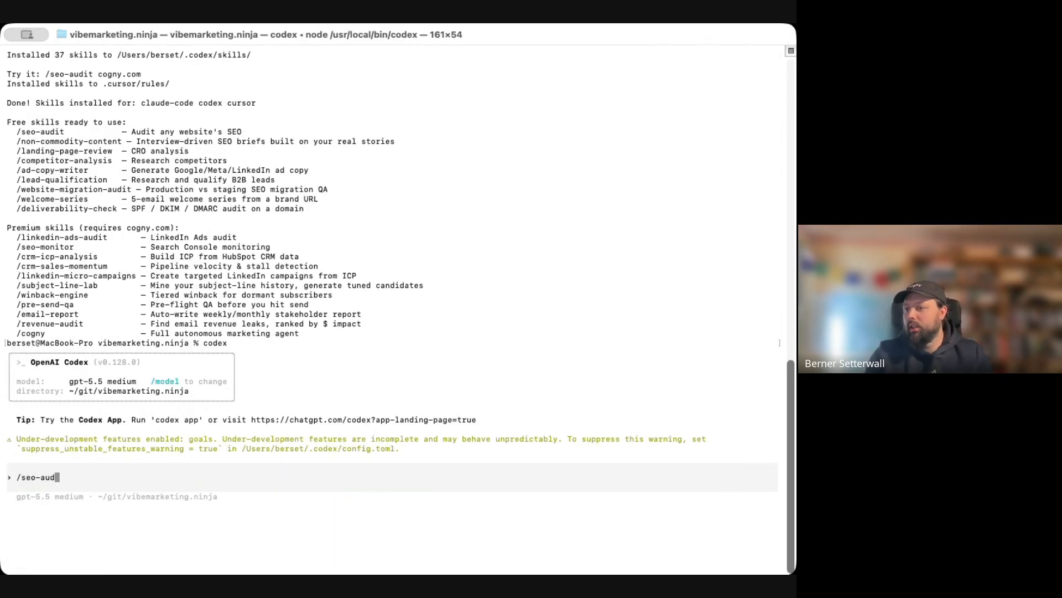
pyautogui.press('Return')
# Clear the rejected /seo-audit input and open Codex's /skills list of available skills
pyautogui.hotkey('ctrl', 'c')
pyautogui.write('/skills')
pyautogui.press('Return')
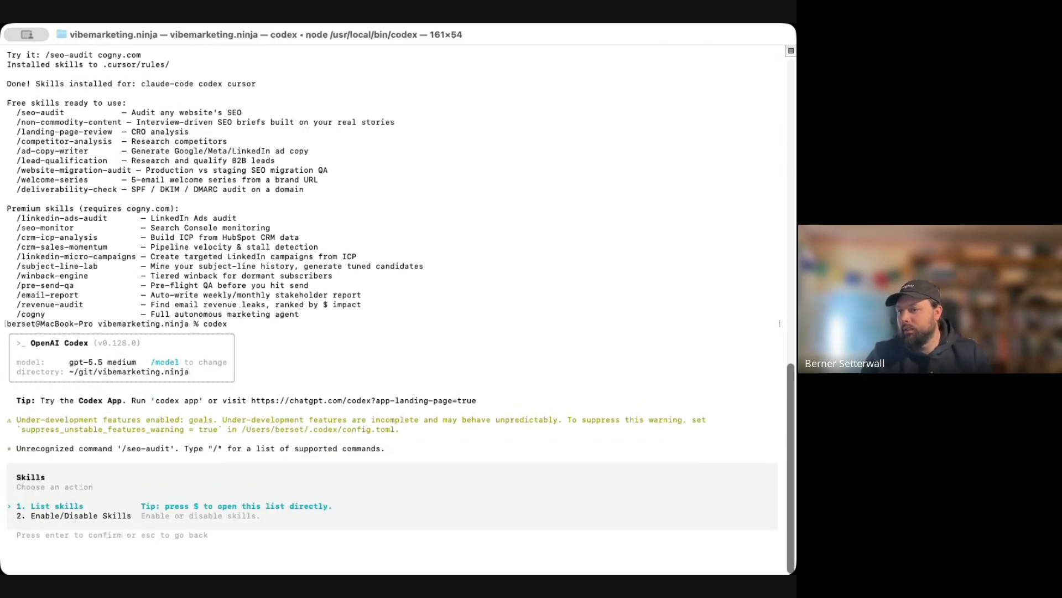
pyautogui.press('Return')
# Pick the seo-audit skill from the list and submit it to start the audit
pyautogui.press('Down')
pyautogui.press('Down')
pyautogui.press('Down')
pyautogui.press('Down')
pyautogui.press('Down')
pyautogui.press('Down')
pyautogui.press('Down')
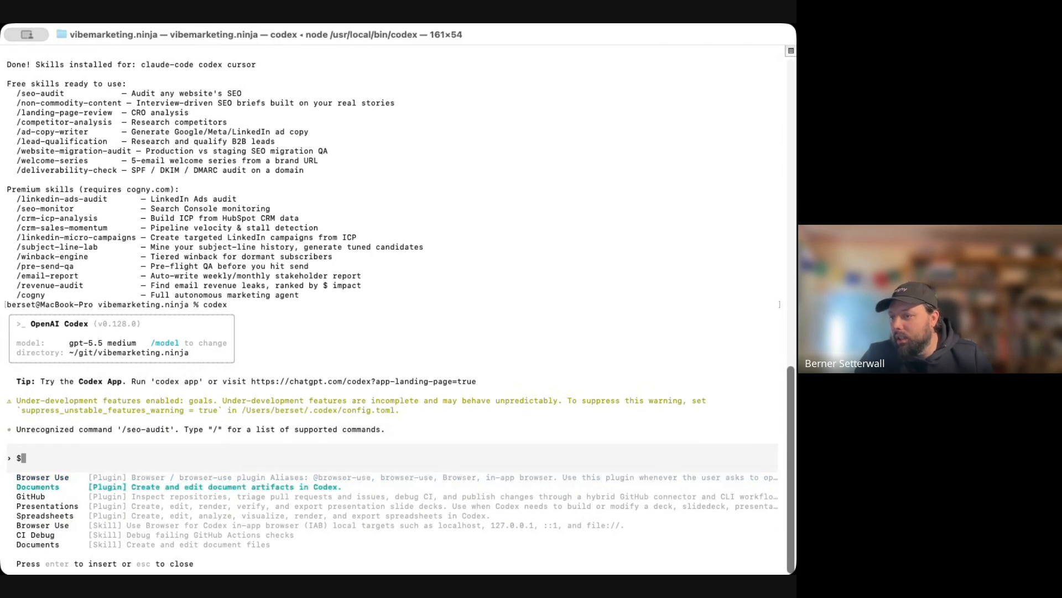
pyautogui.press('Down')
pyautogui.press('Down')
pyautogui.press('Down')
pyautogui.press('Down')
pyautogui.press('Down')
pyautogui.press('Down')
pyautogui.press('Down')
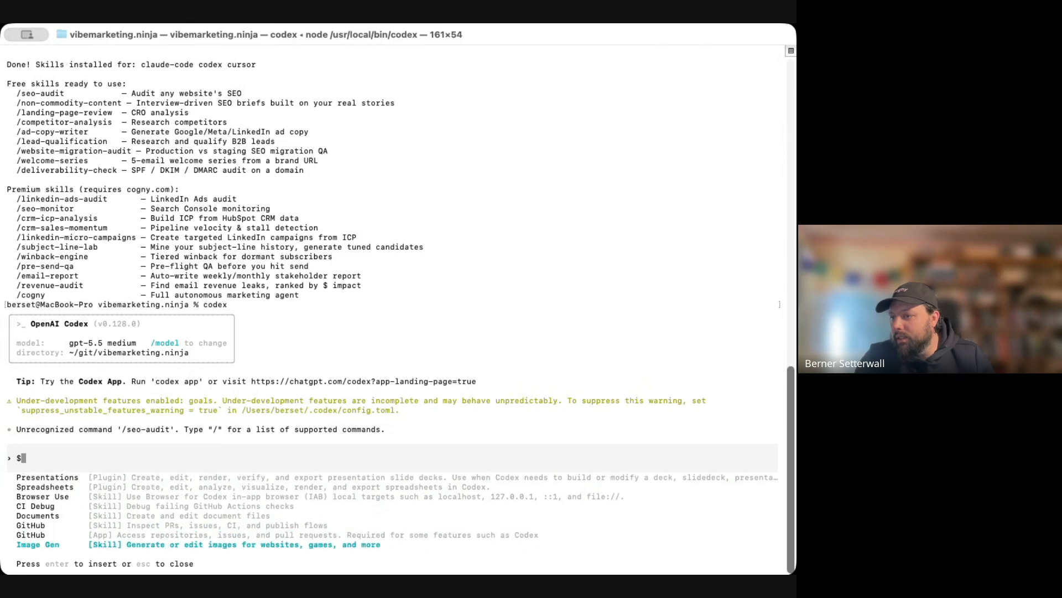
pyautogui.press('Down')
pyautogui.press('Down')
pyautogui.press('Down')
pyautogui.press('Down')
pyautogui.press('Down')
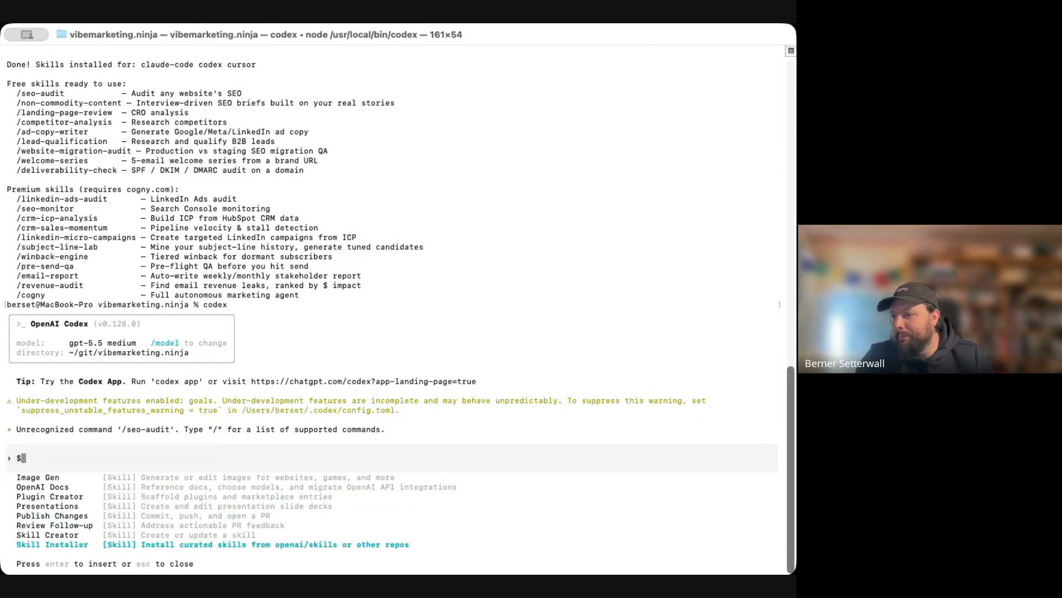
pyautogui.press('Down')
pyautogui.press('Down')
pyautogui.press('Down')
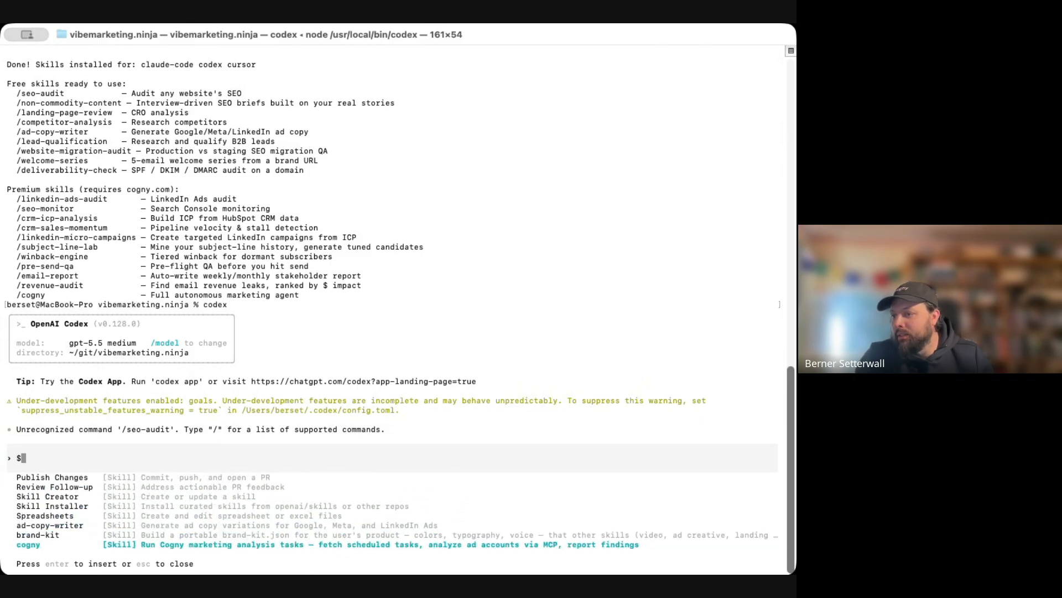
pyautogui.press('Down')
pyautogui.press('Down')
pyautogui.press('Down')
pyautogui.press('Down')
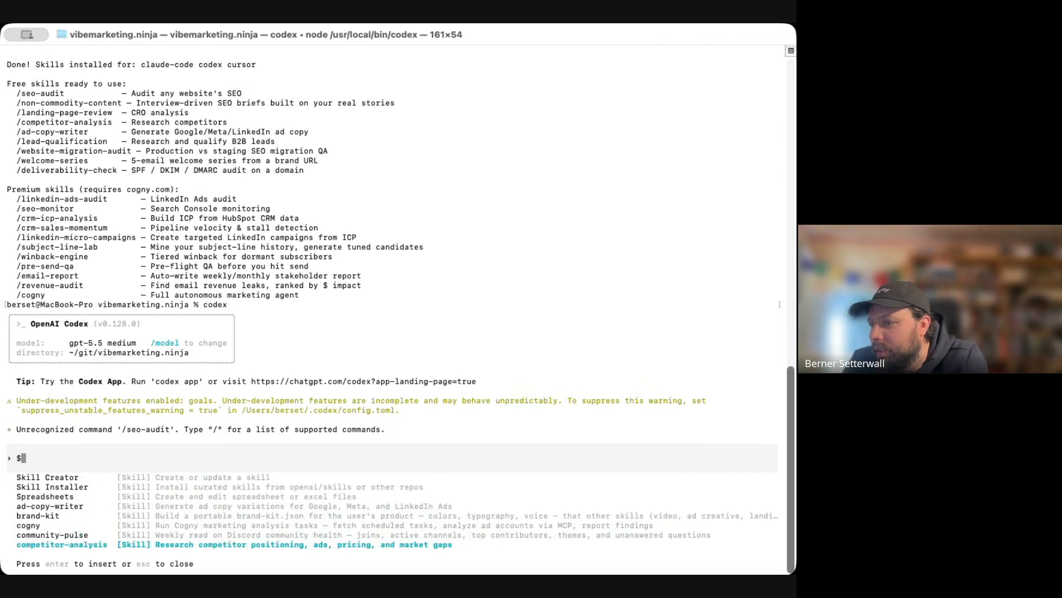
pyautogui.press('Down')
pyautogui.press('Down')
pyautogui.press('Down')
pyautogui.press('Down')
pyautogui.press('Down')
pyautogui.press('Down')
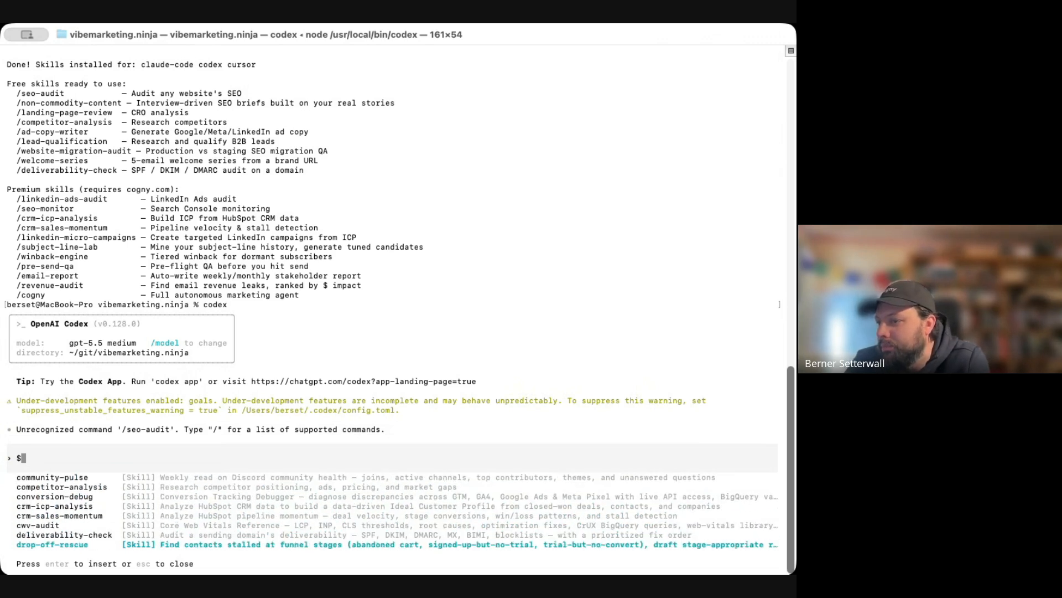
pyautogui.press('Down')
pyautogui.press('Down')
pyautogui.press('Down')
pyautogui.press('Down')
pyautogui.press('Down')
pyautogui.press('Down')
pyautogui.press('Down')
pyautogui.press('Down')
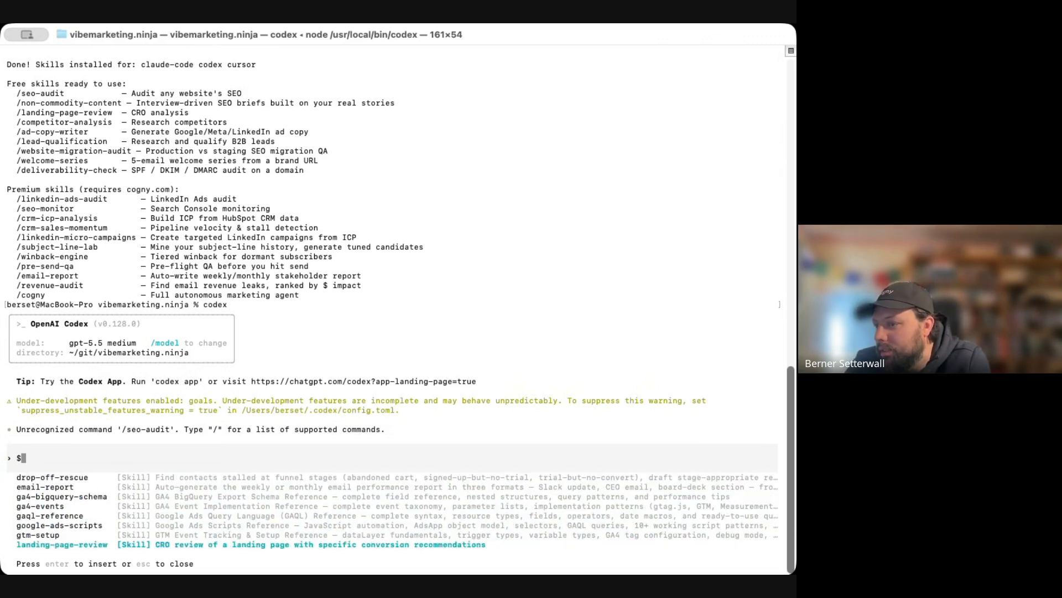
pyautogui.press('Down')
pyautogui.press('Down')
pyautogui.press('Down')
pyautogui.press('Down')
pyautogui.press('Down')
pyautogui.press('Down')
pyautogui.press('Down')
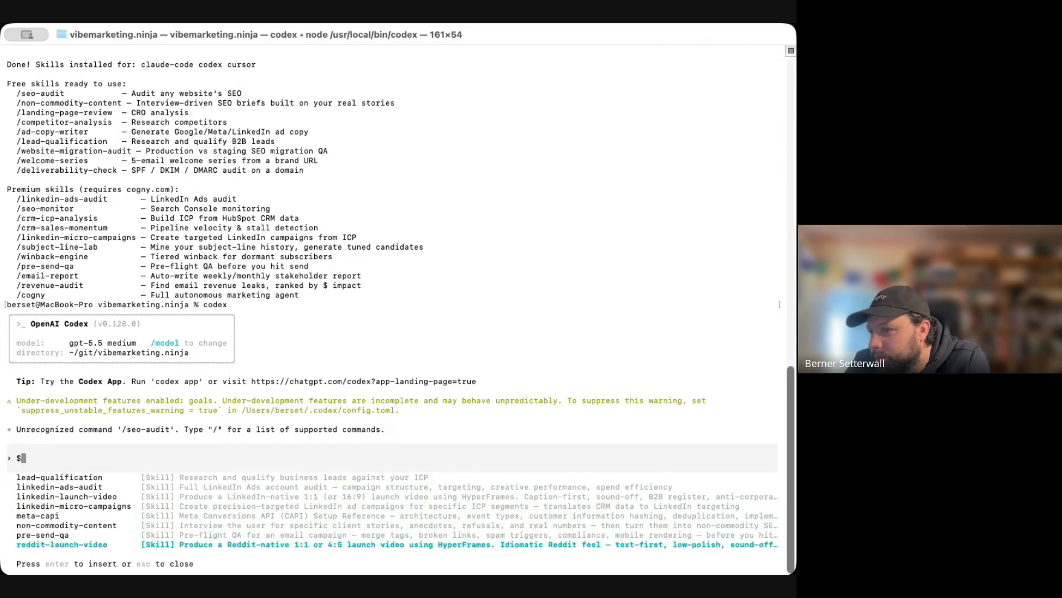
pyautogui.press('Up')
pyautogui.press('Return')
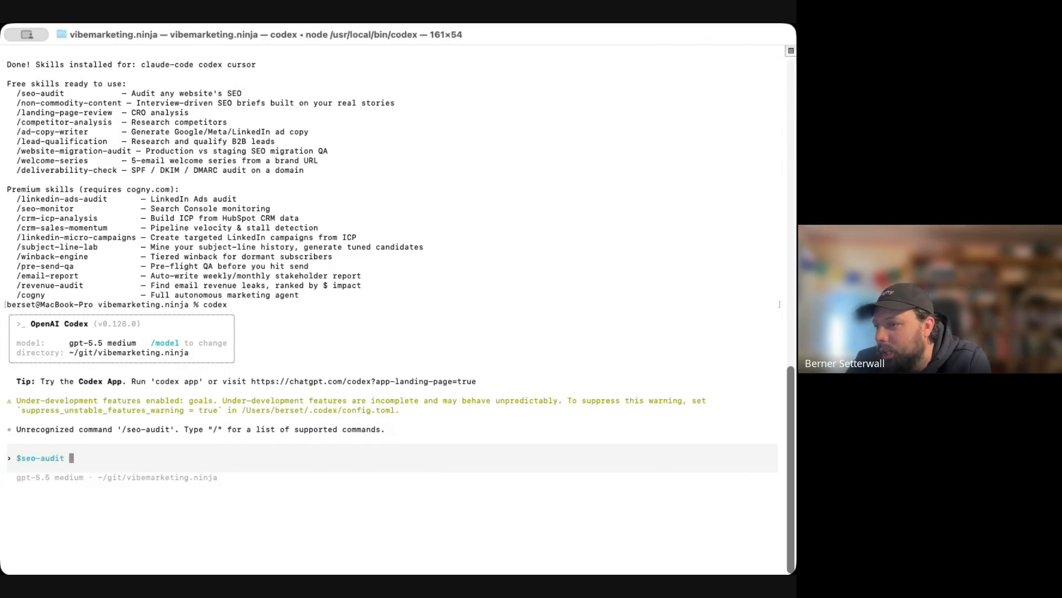
pyautogui.press('Return')
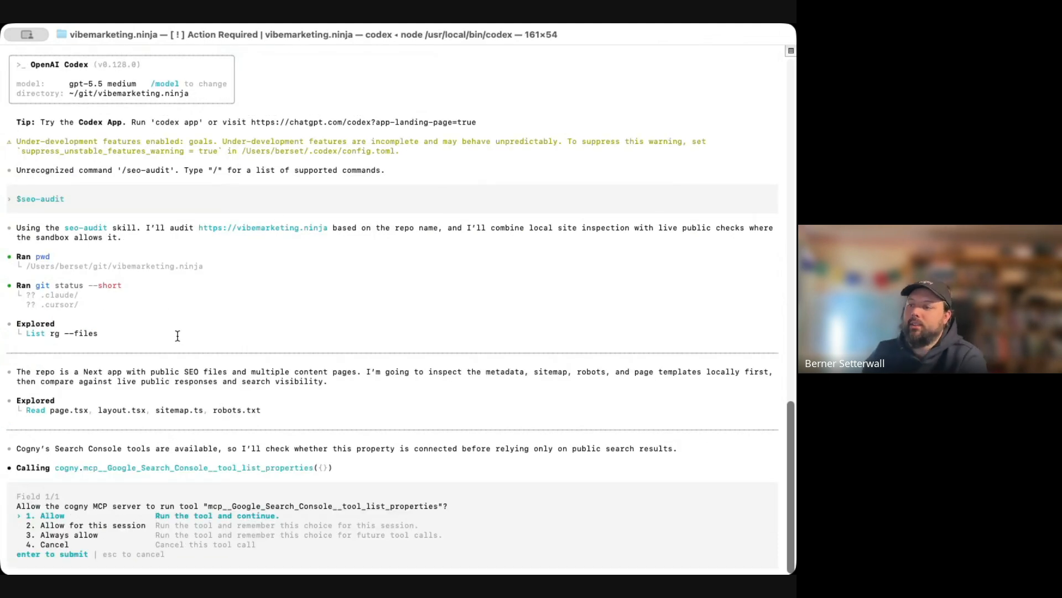
# Approve Cogny's list_properties, query and page search analytics, get_sitemaps and homepage inspect_url calls
pyautogui.moveTo(65, 468); pyautogui.dragTo(314, 469)
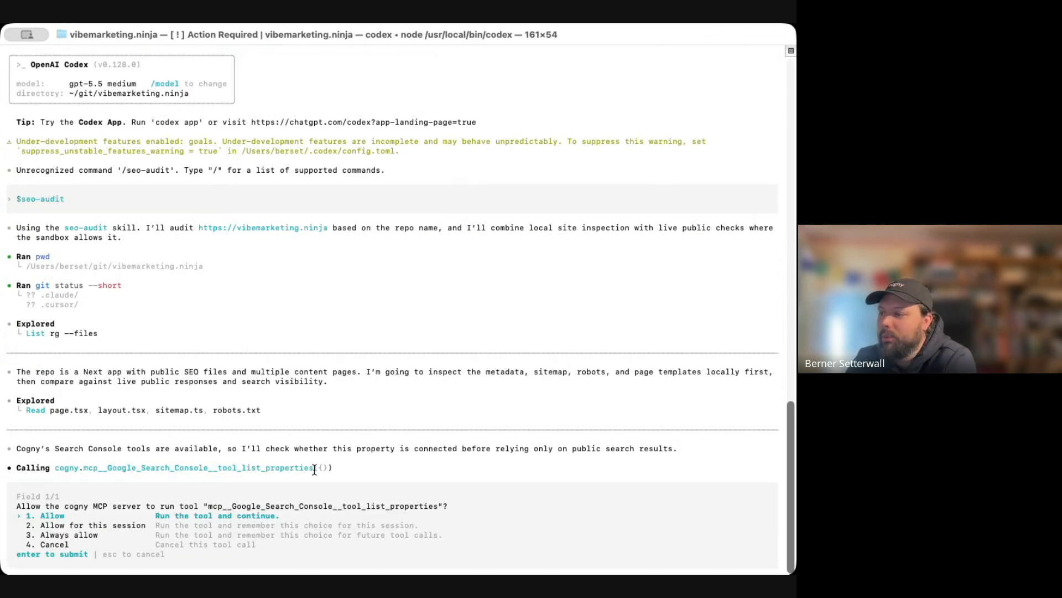
pyautogui.press('Return')
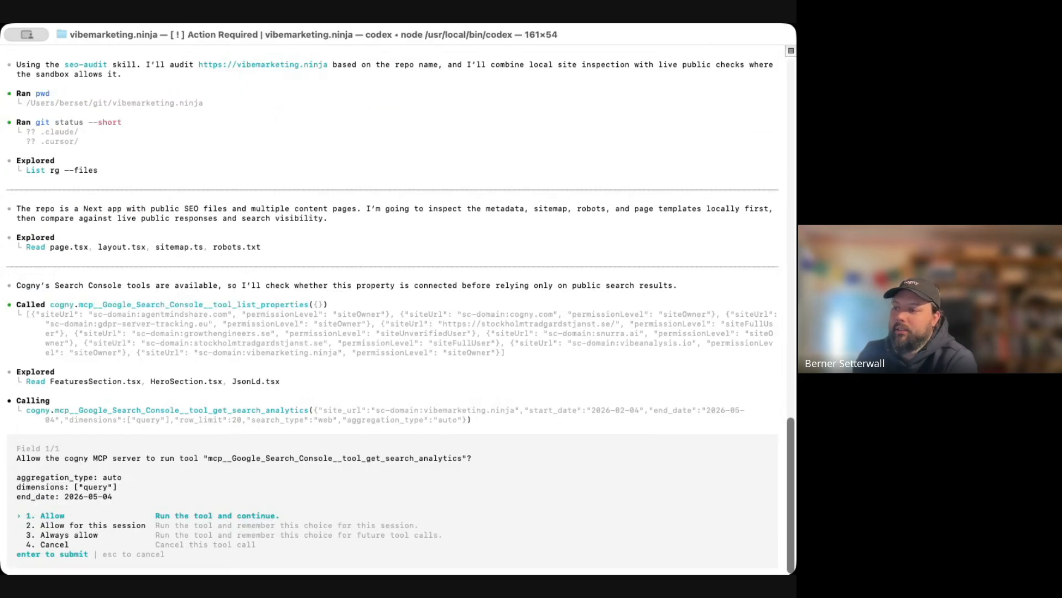
pyautogui.press('Return')
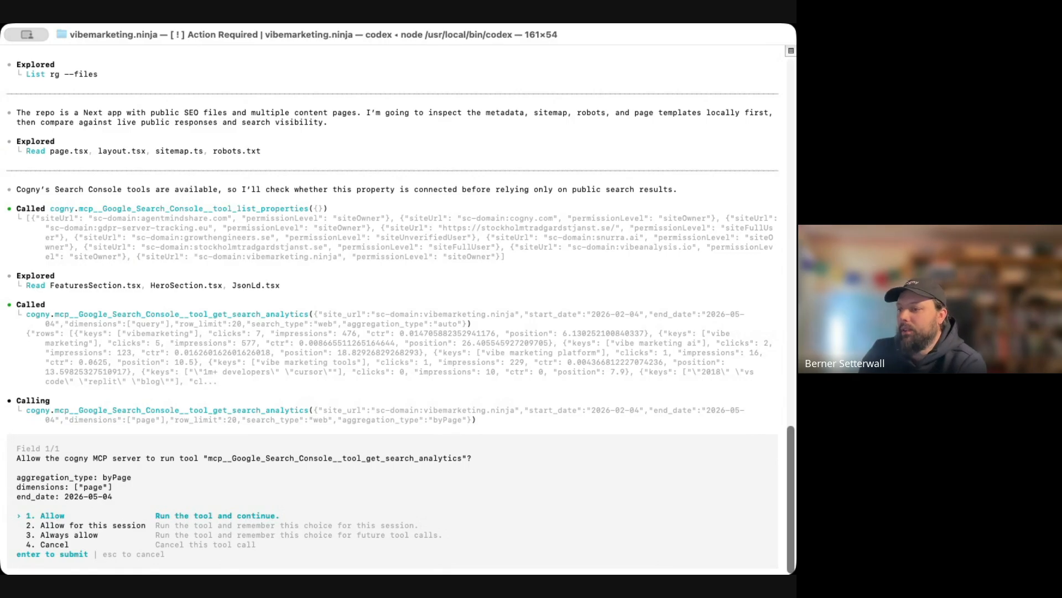
pyautogui.press('Return')
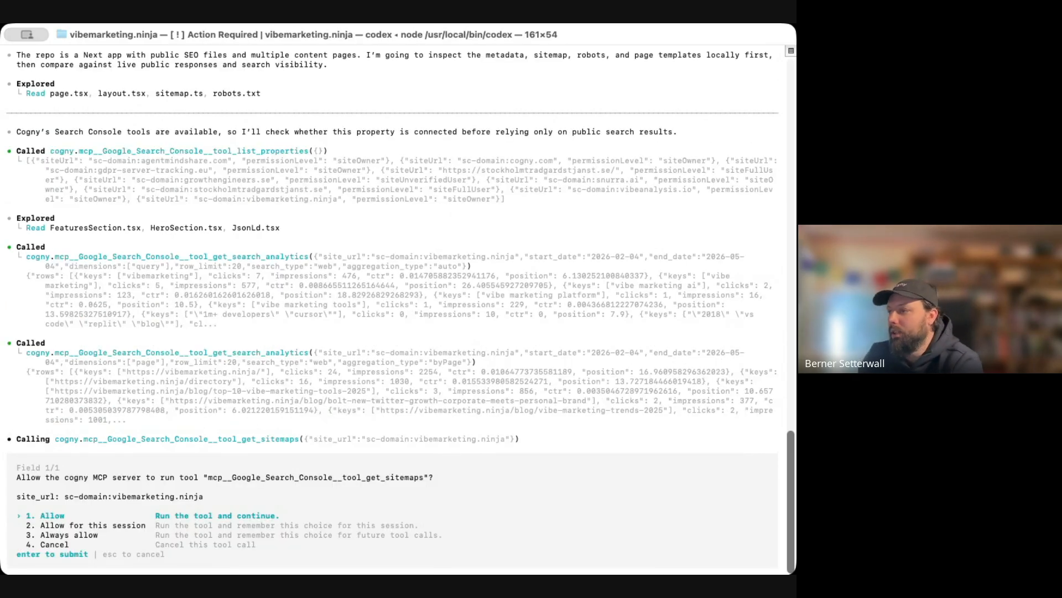
pyautogui.press('Return')
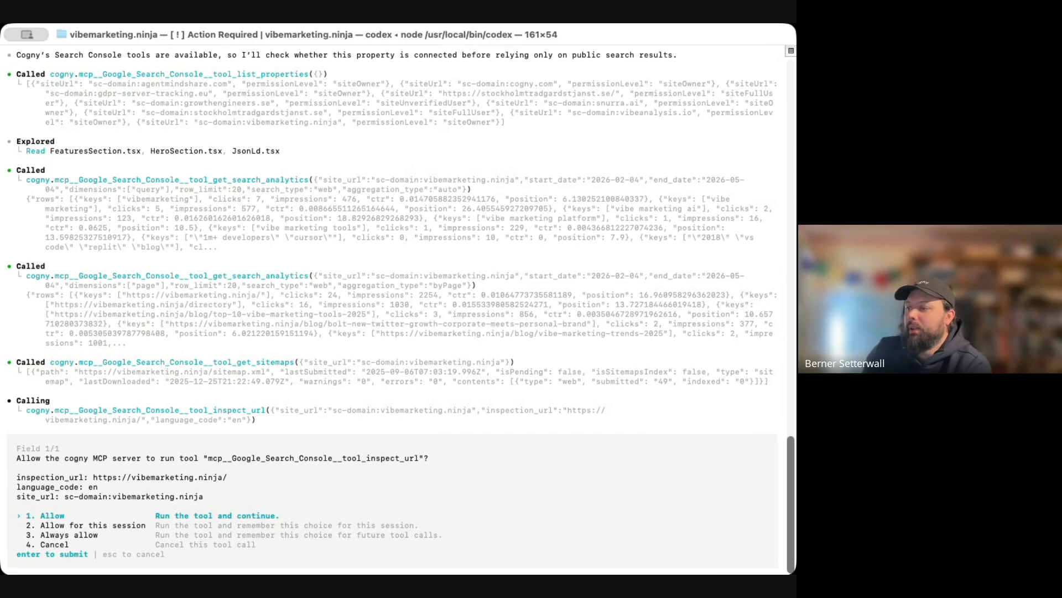
pyautogui.press('Return')
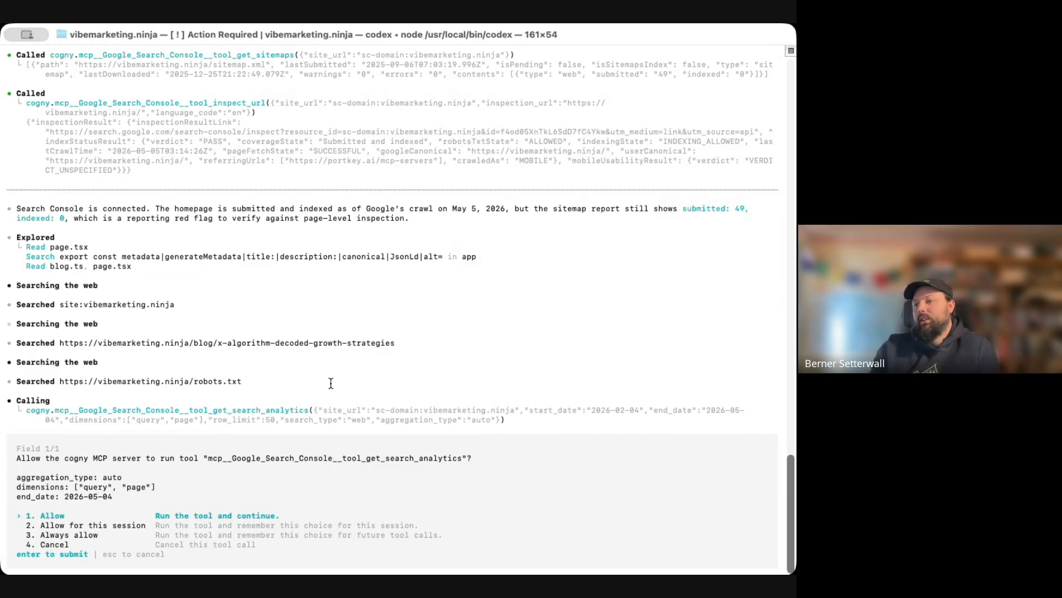
# Approve the query-and-page analytics call and inspections of the X algorithm post, directory and AI coding assistants post
pyautogui.press('Return')
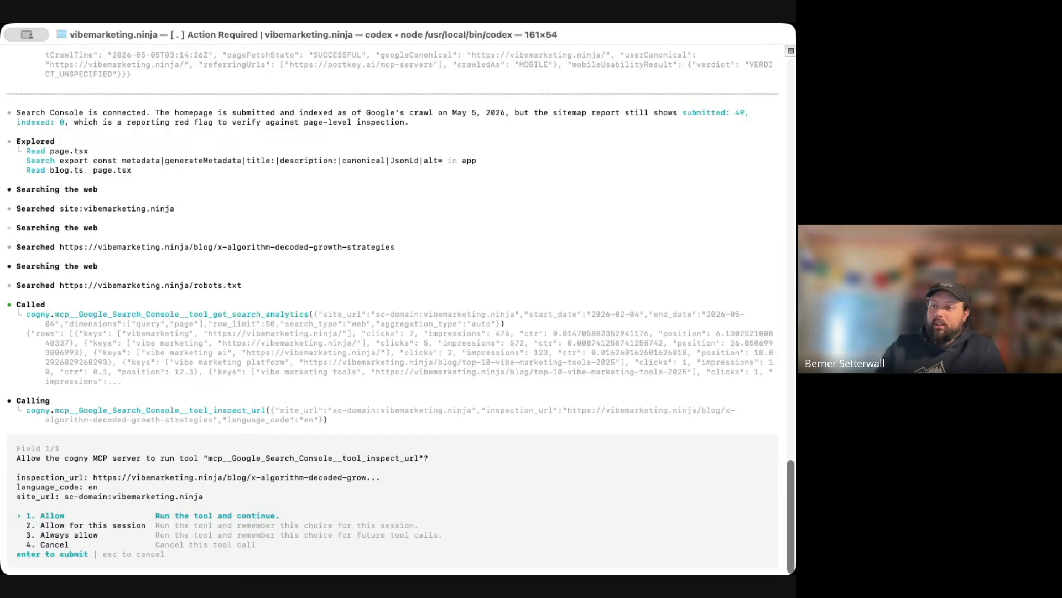
pyautogui.press('Return')
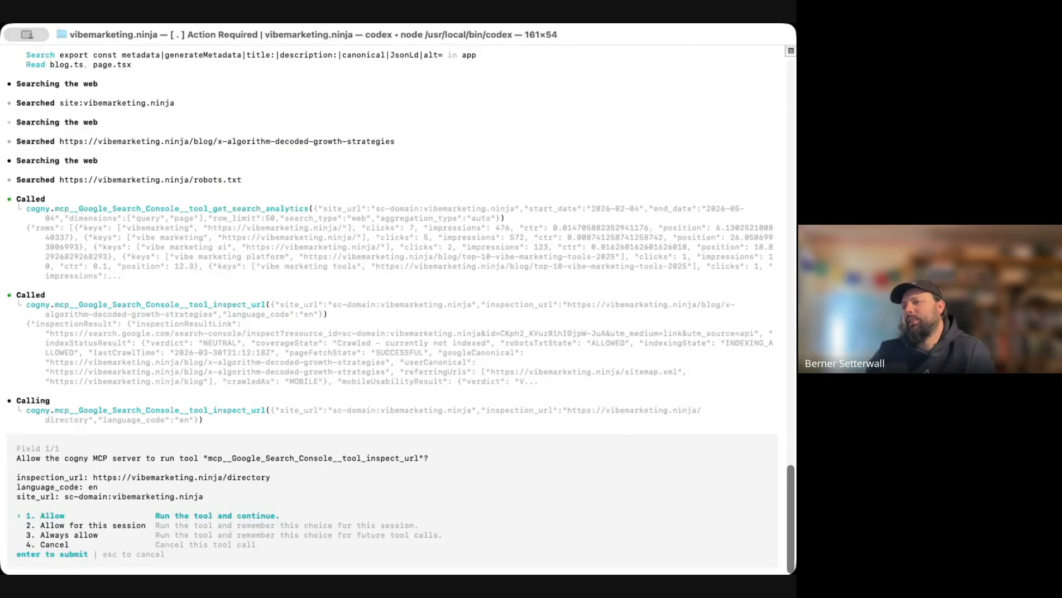
pyautogui.press('Return')
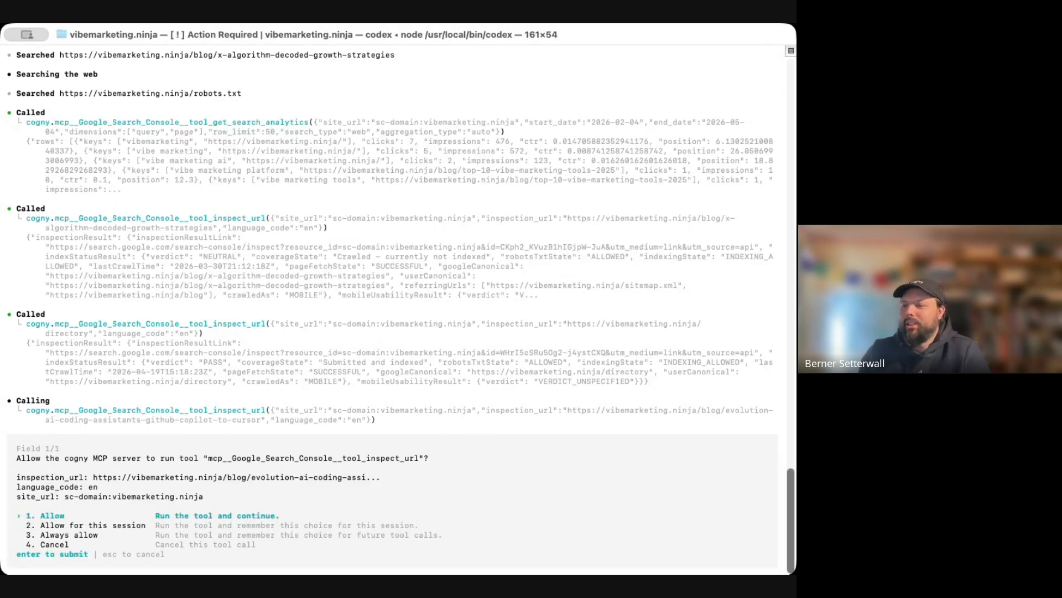
pyautogui.press('Return')
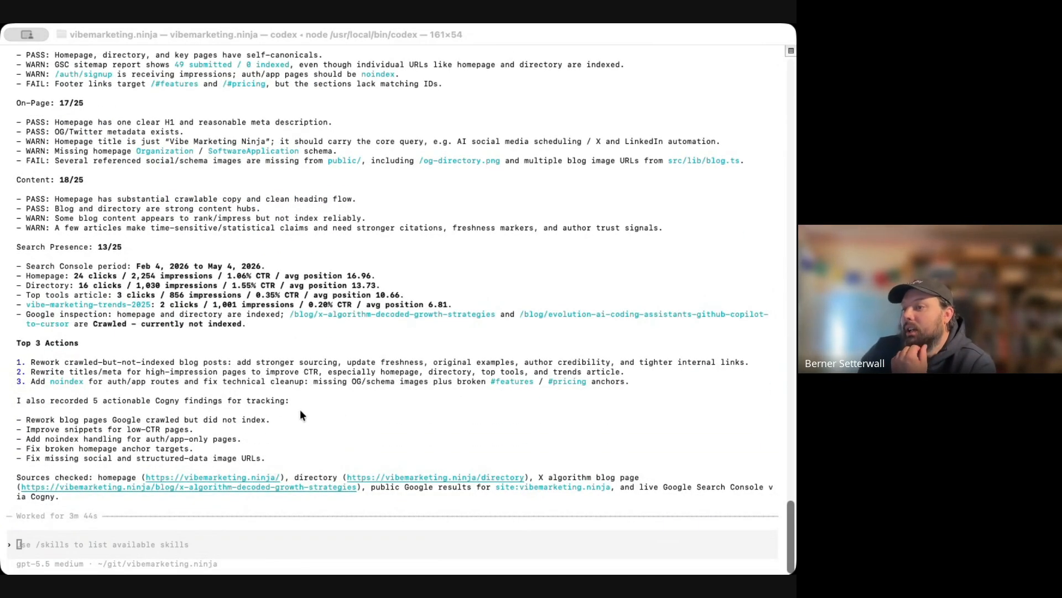
# Ask Codex to do all three actions and add Codex as an AI agent coding tool to the blogpost for 2026
pyautogui.click(172, 387)
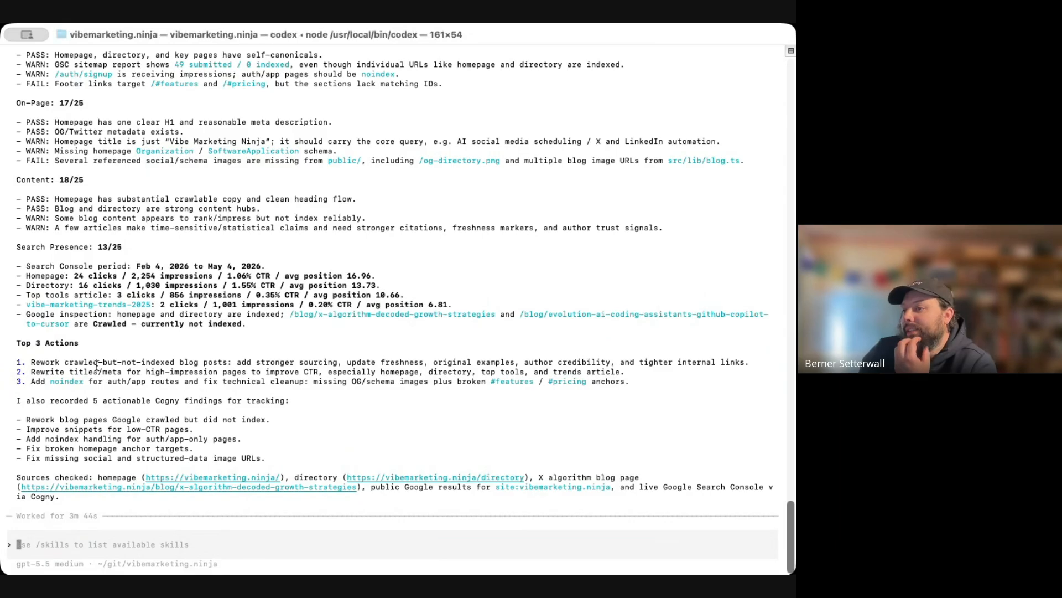
pyautogui.moveTo(27, 363); pyautogui.dragTo(242, 358)
pyautogui.click(252, 361)
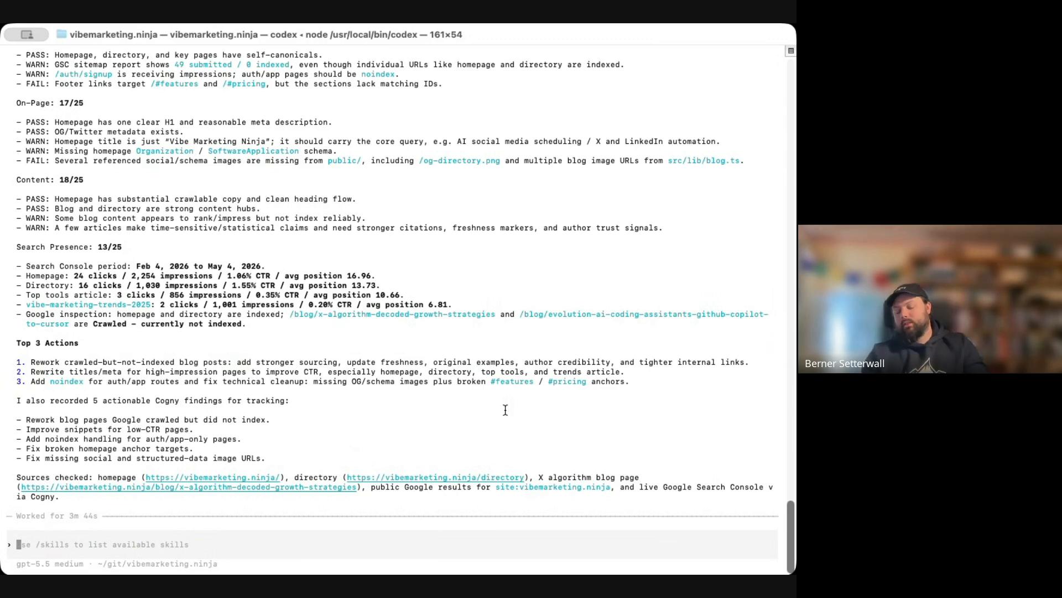
pyautogui.write("Ok, let's do ")
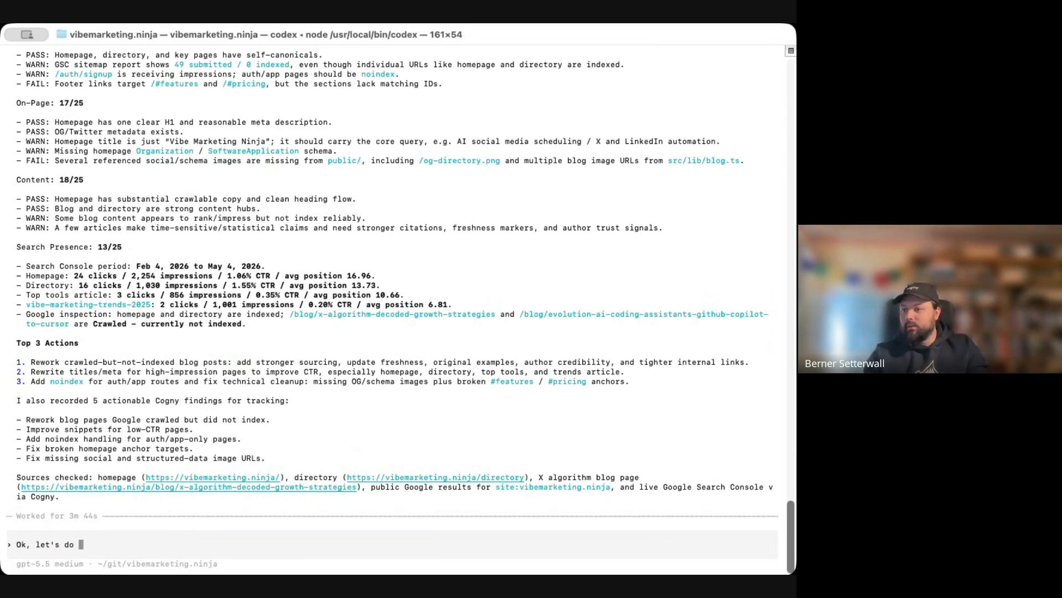
pyautogui.write('all three,')
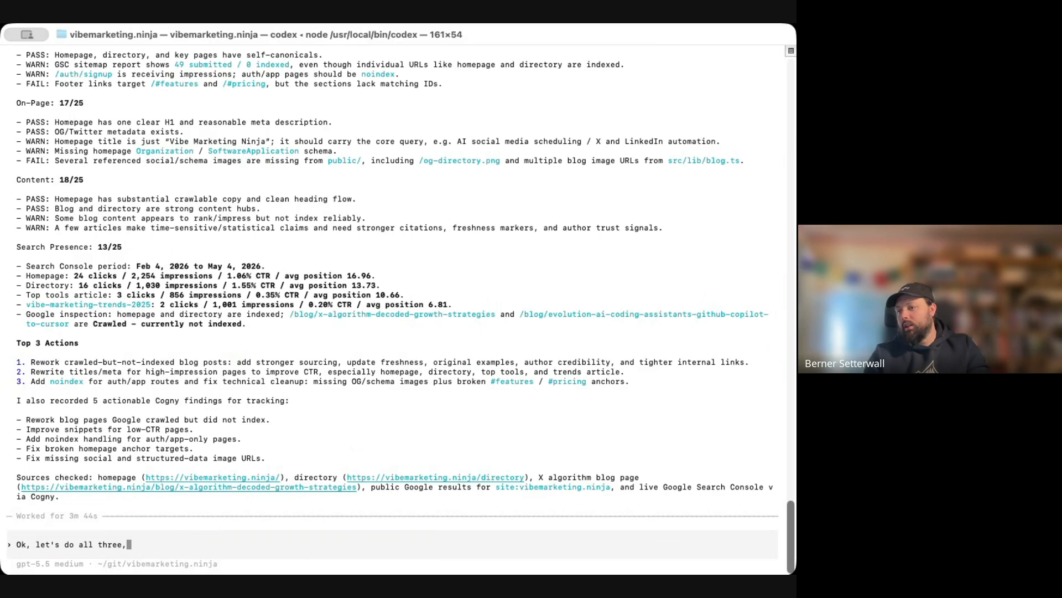
pyautogui.write(' add codex a')
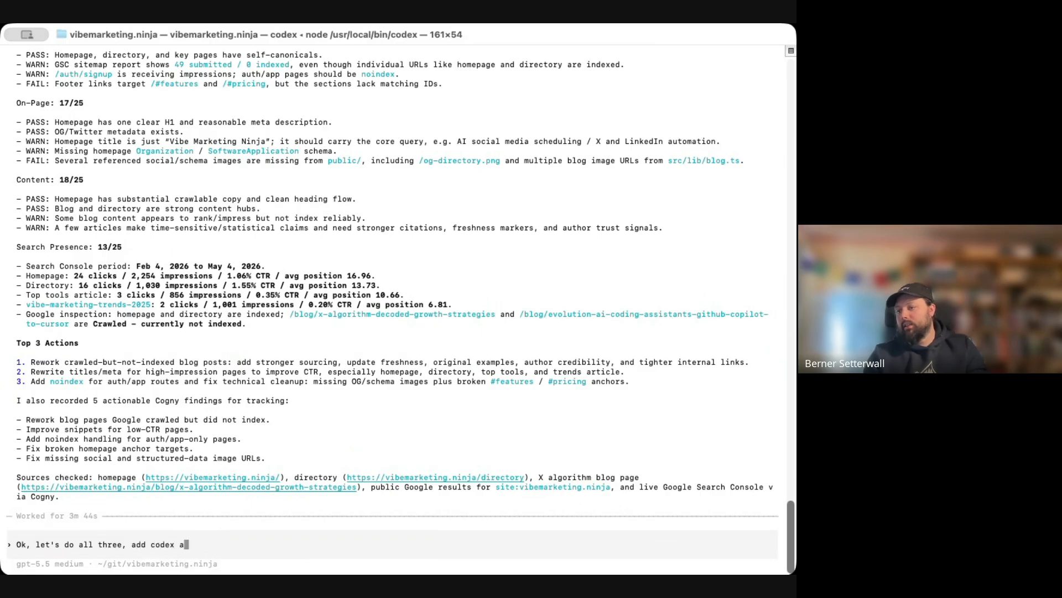
pyautogui.write('s a new ai agnet')
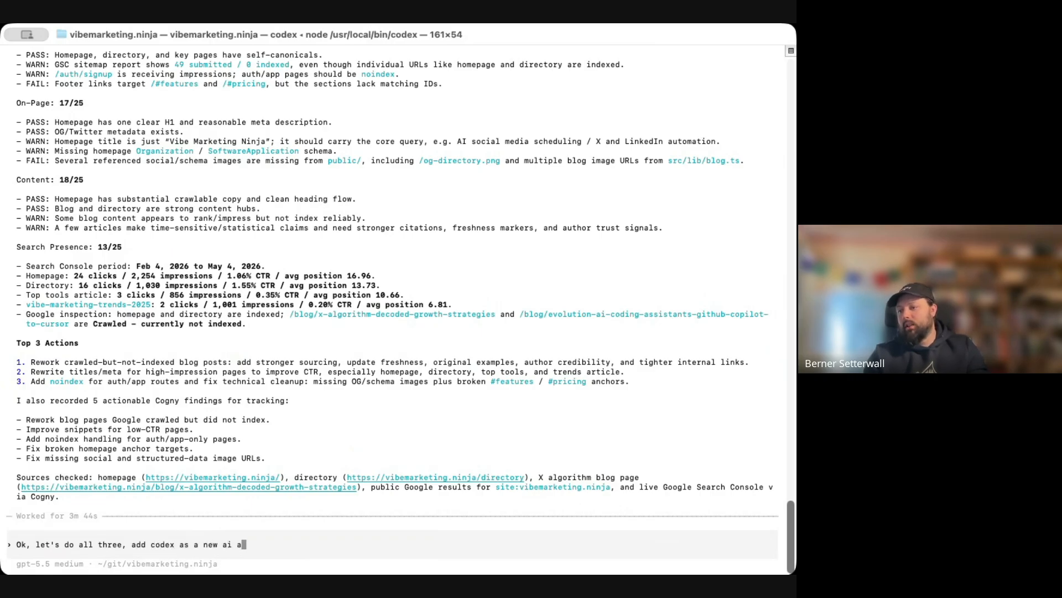
pyautogui.press('BackSpace')
pyautogui.press('BackSpace')
pyautogui.press('BackSpace')
pyautogui.write('ent ')
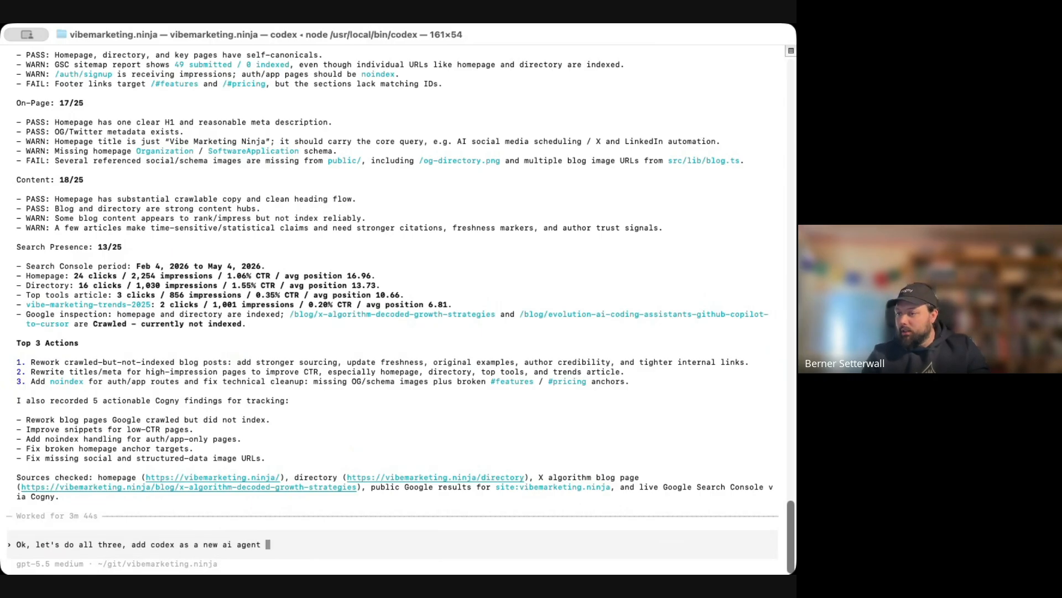
pyautogui.write('coding tool to t')
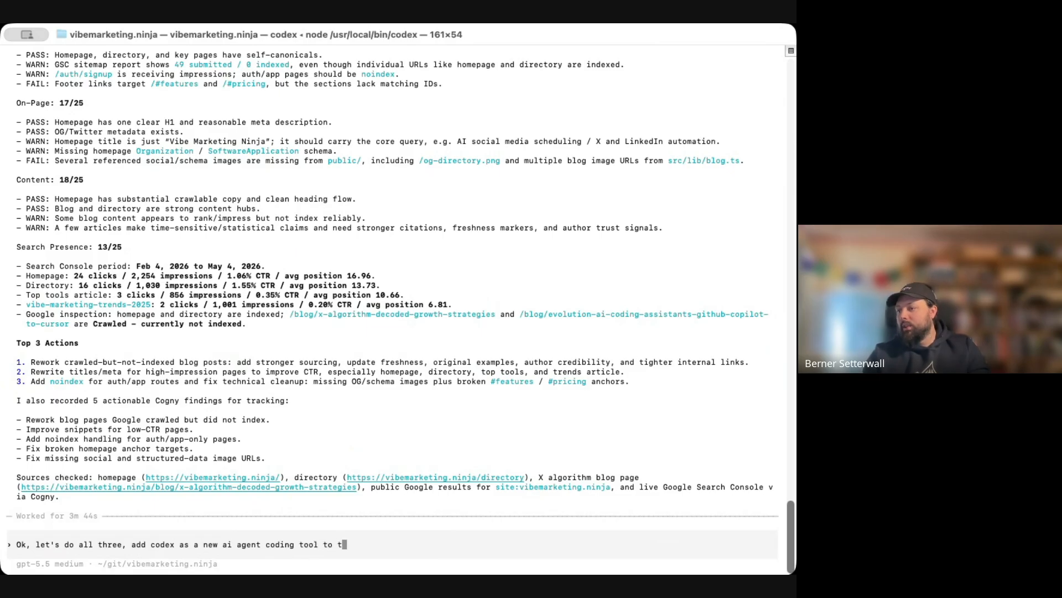
pyautogui.write('hat blogpost to ')
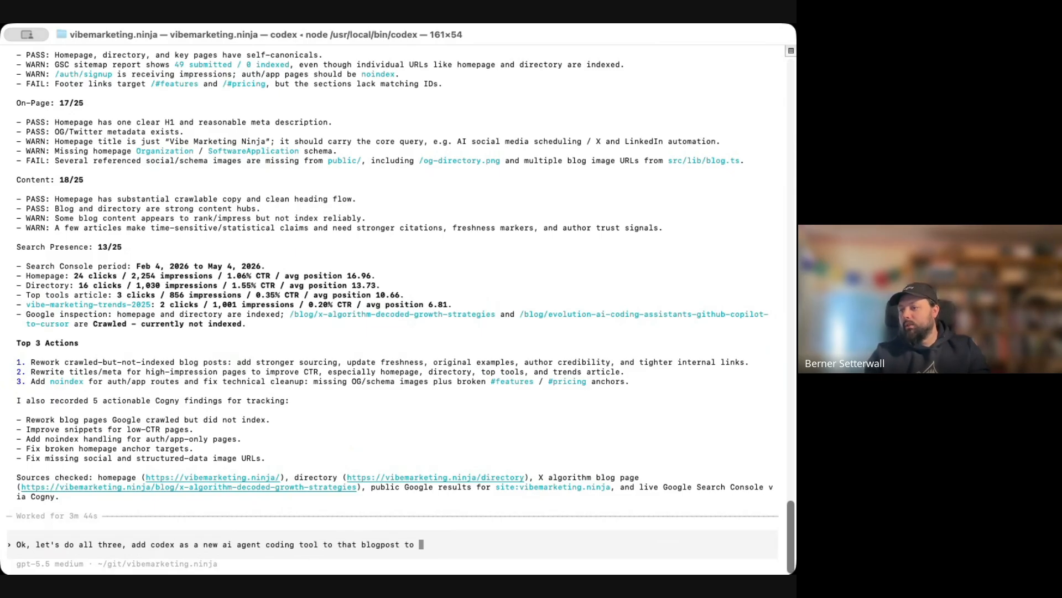
pyautogui.write('make it more u')
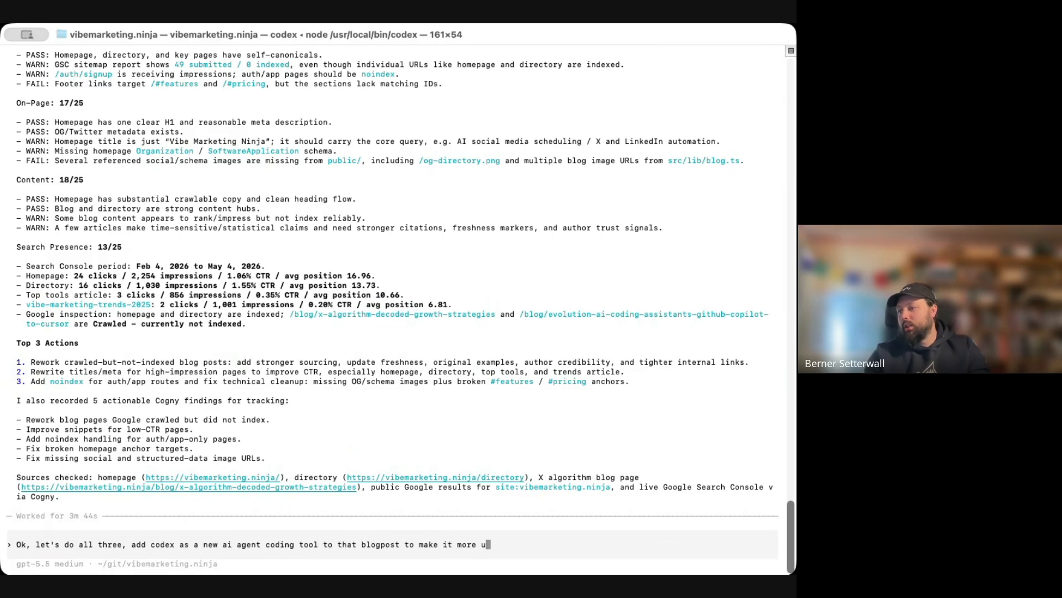
pyautogui.write('pdated')
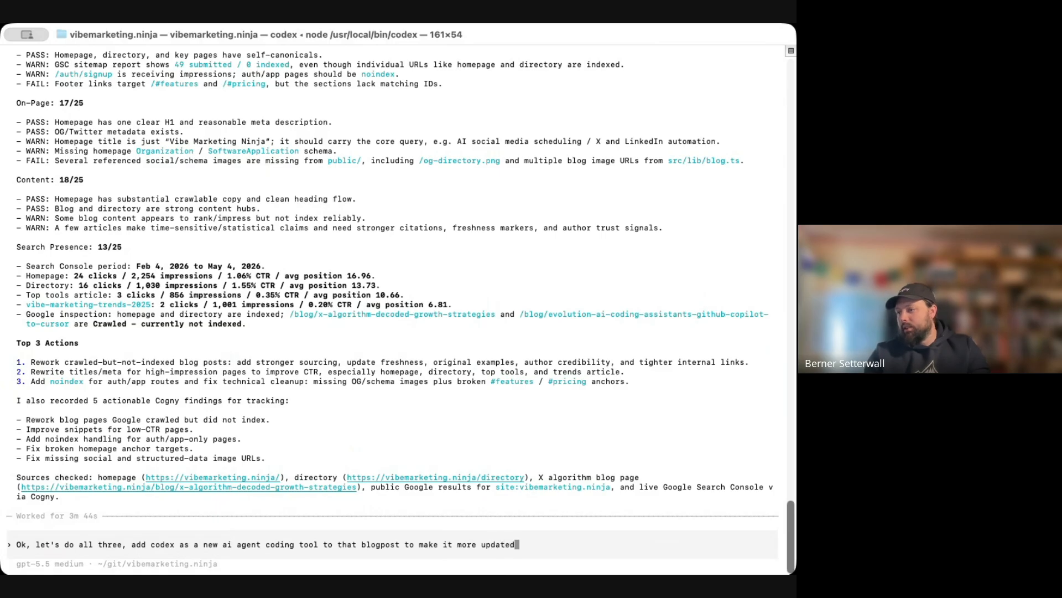
pyautogui.write(' with 2026.')
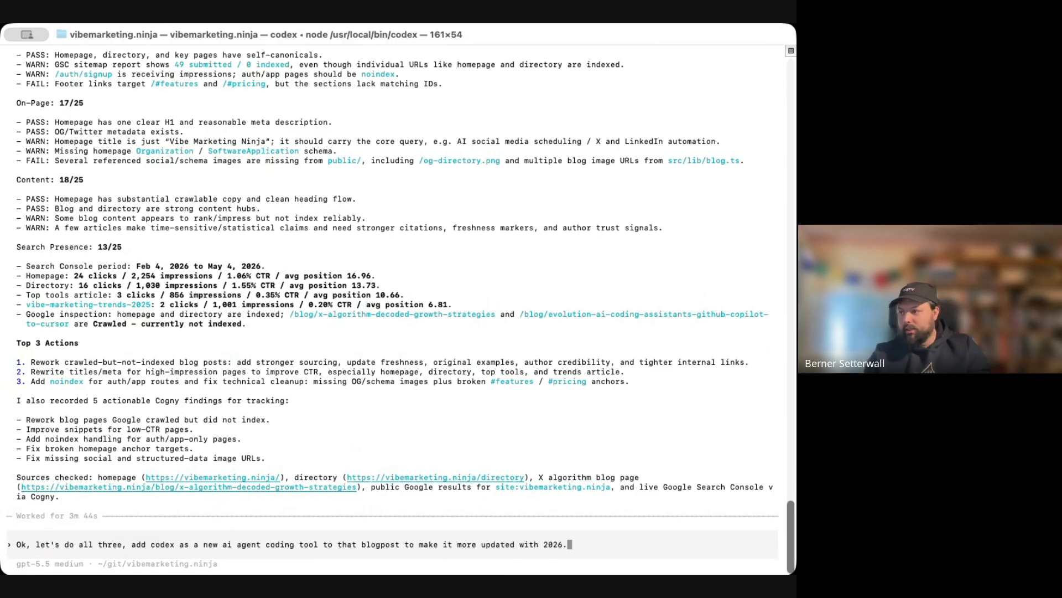
pyautogui.press('Return')
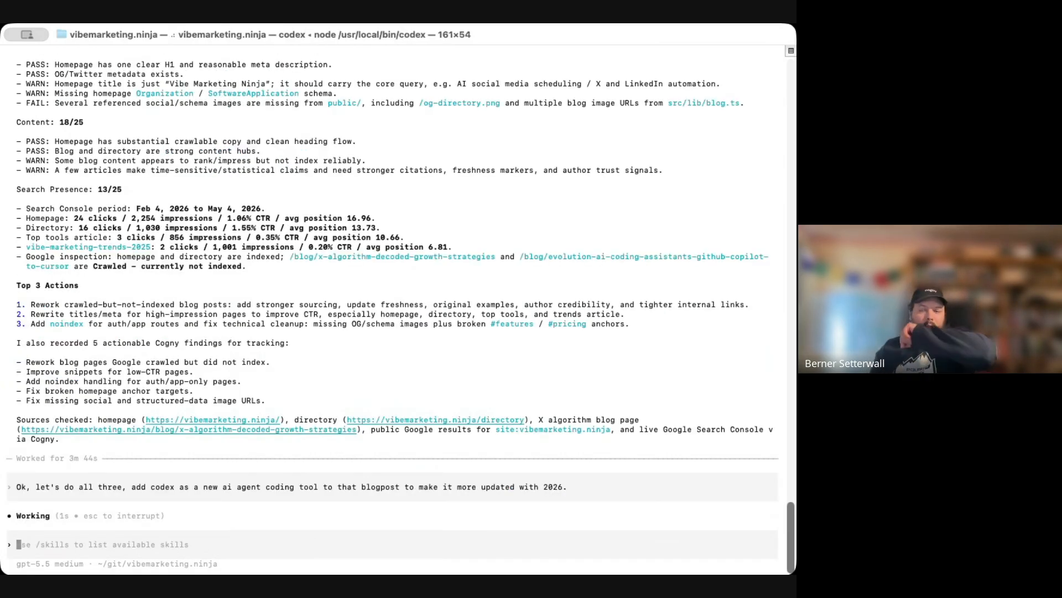